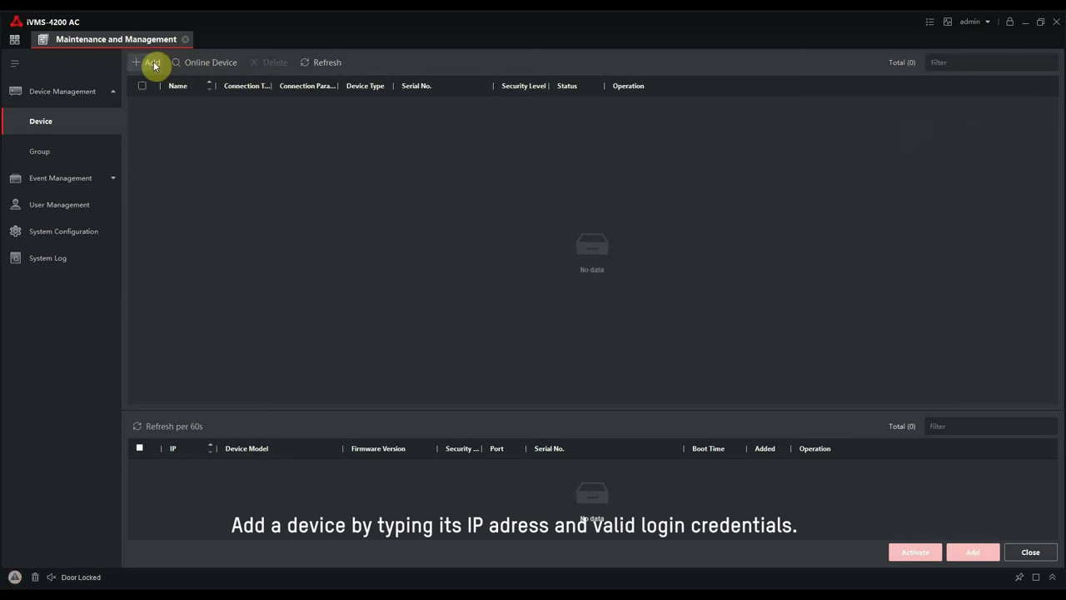
Start a new IP/Domain device entry named Terminal with the address 192.168.1.45
{"action": "left_click", "coordinate": [150, 63]}
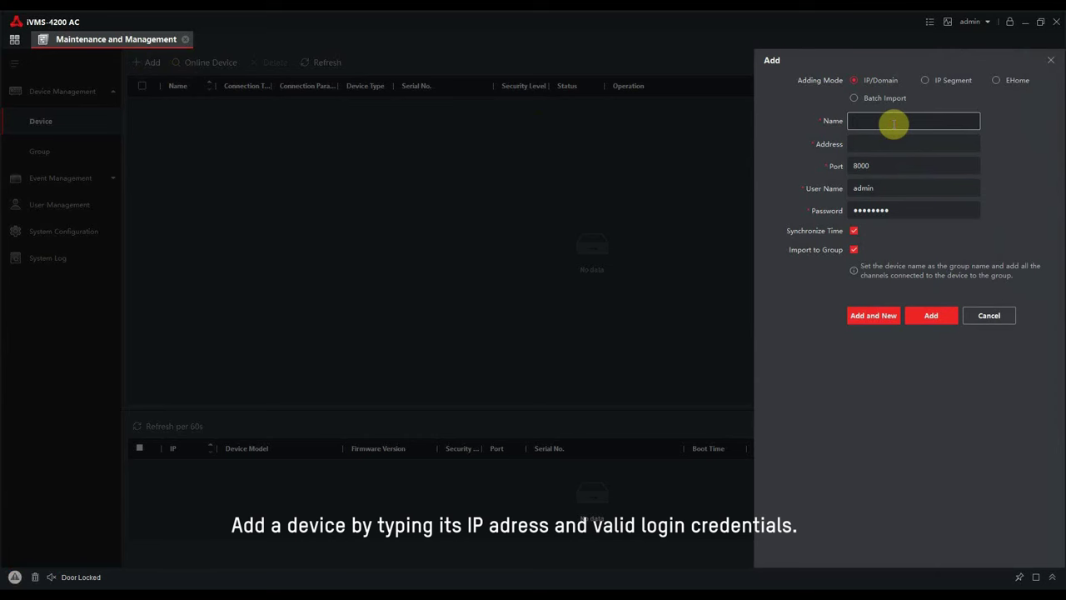
{"action": "type", "text": "Terminal"}
{"action": "left_click", "coordinate": [885, 143]}
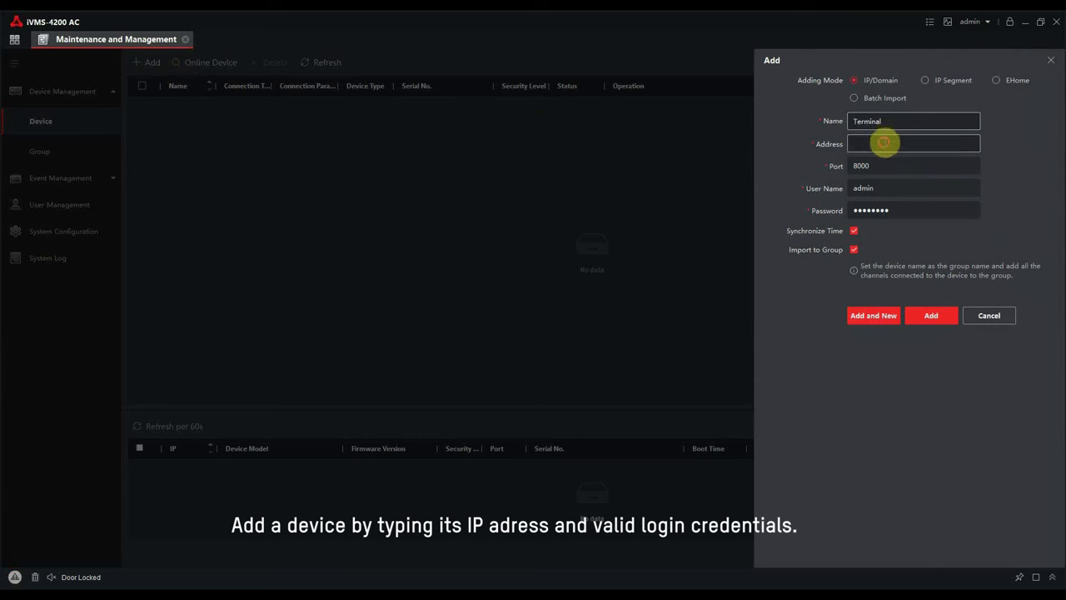
{"action": "type", "text": "192"}
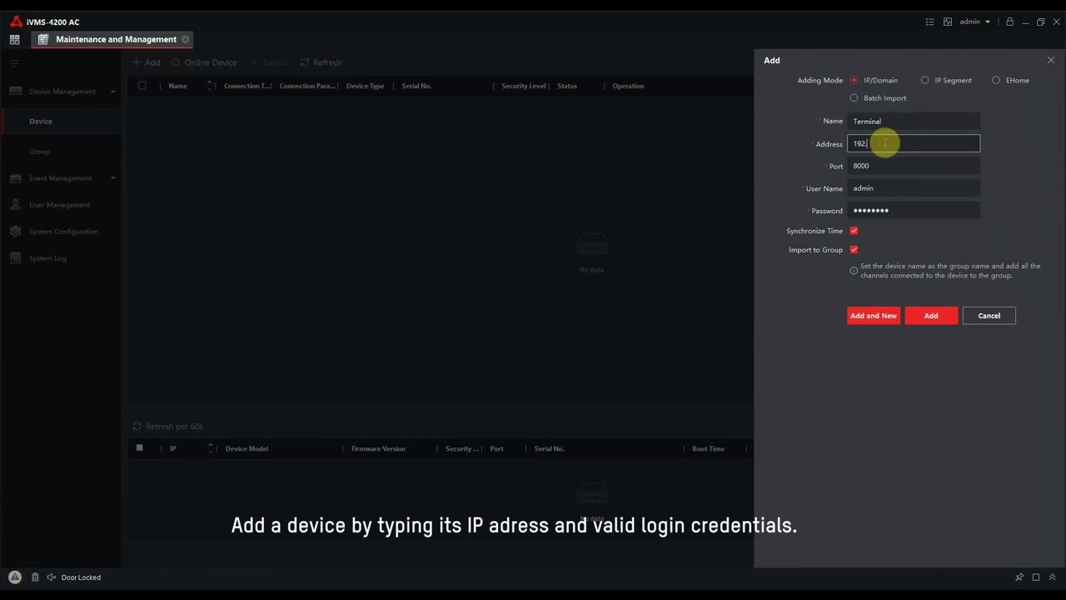
{"action": "type", "text": ".168.1.45"}
Enter the device password and add the device with time synchronization and group import enabled
{"action": "left_click", "coordinate": [887, 209]}
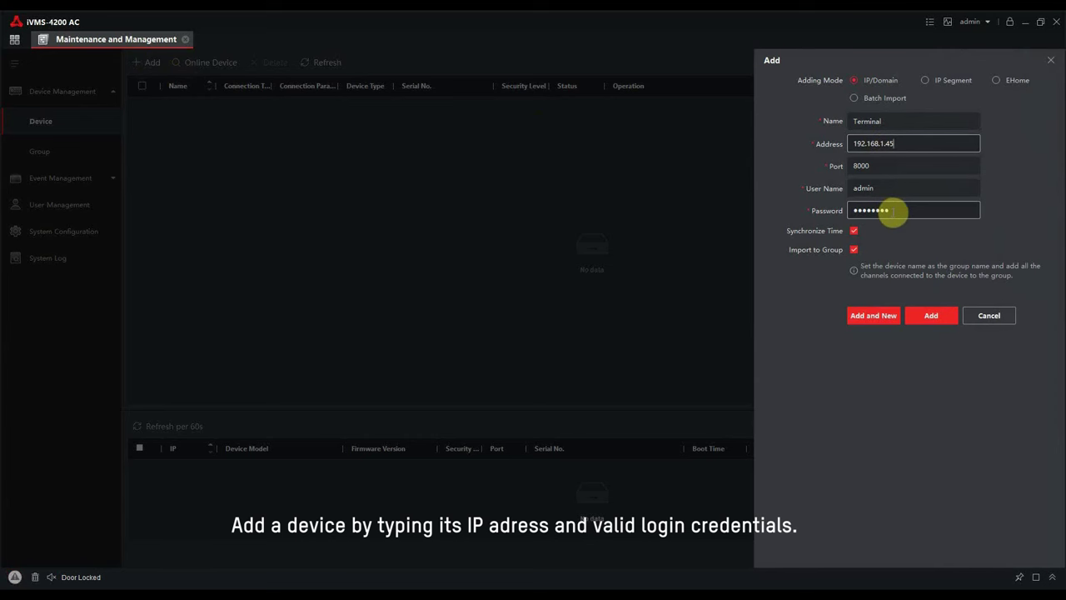
{"action": "left_click_drag", "start_coordinate": [891, 211], "coordinate": [844, 209]}
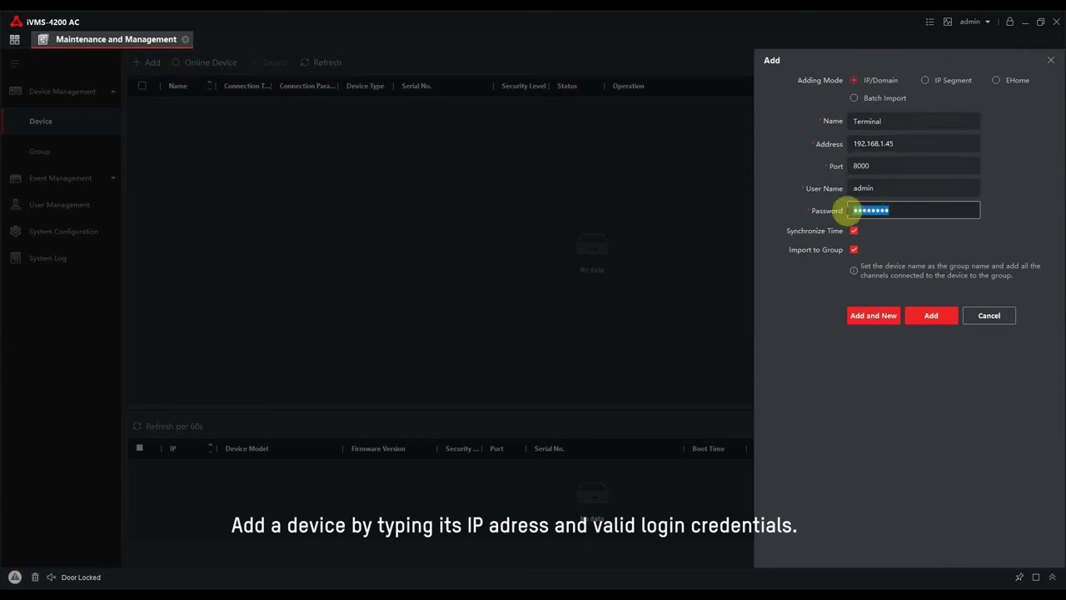
{"action": "type", "text": "•••••••"}
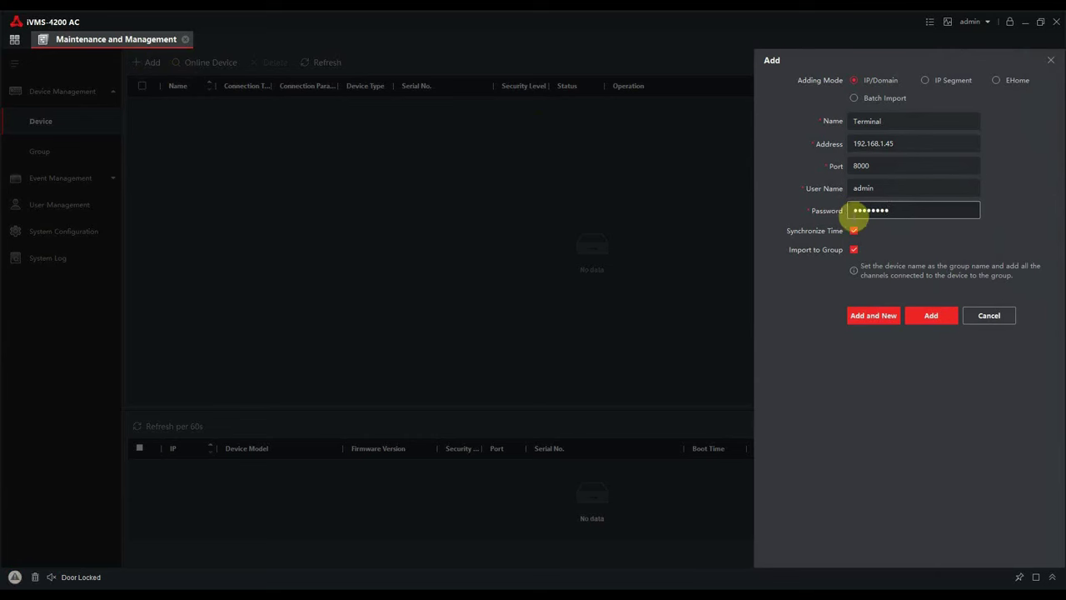
{"action": "left_click", "coordinate": [854, 250]}
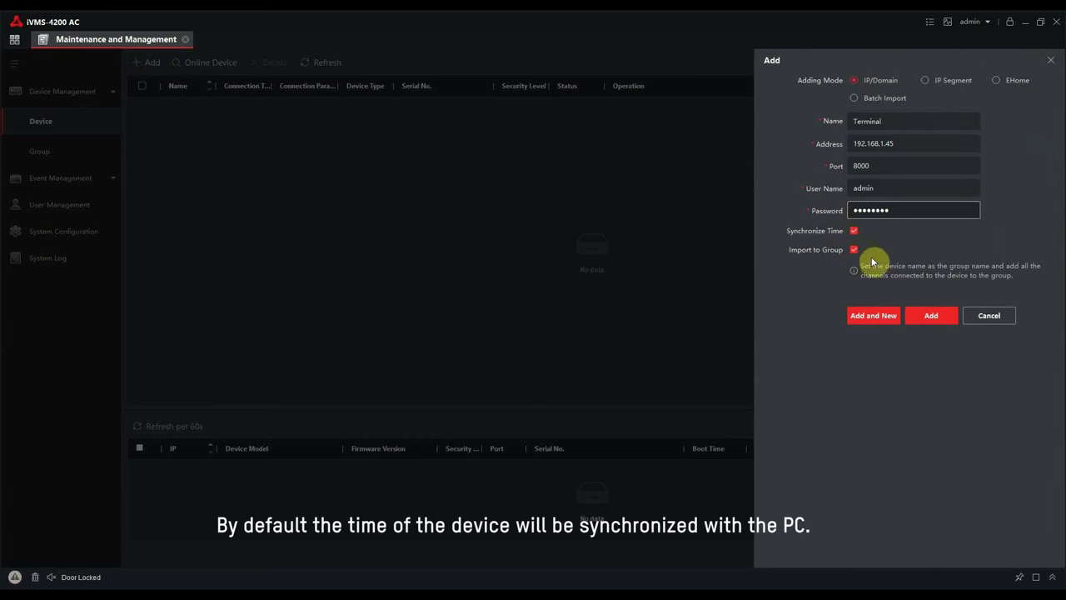
{"action": "left_click", "coordinate": [930, 316]}
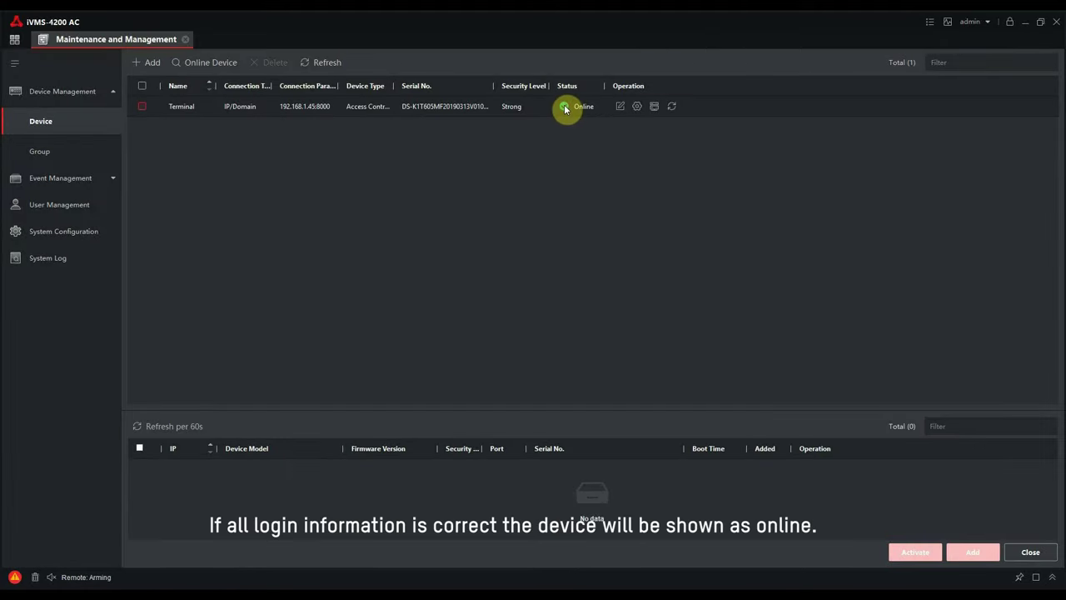
{"action": "left_click", "coordinate": [653, 108]}
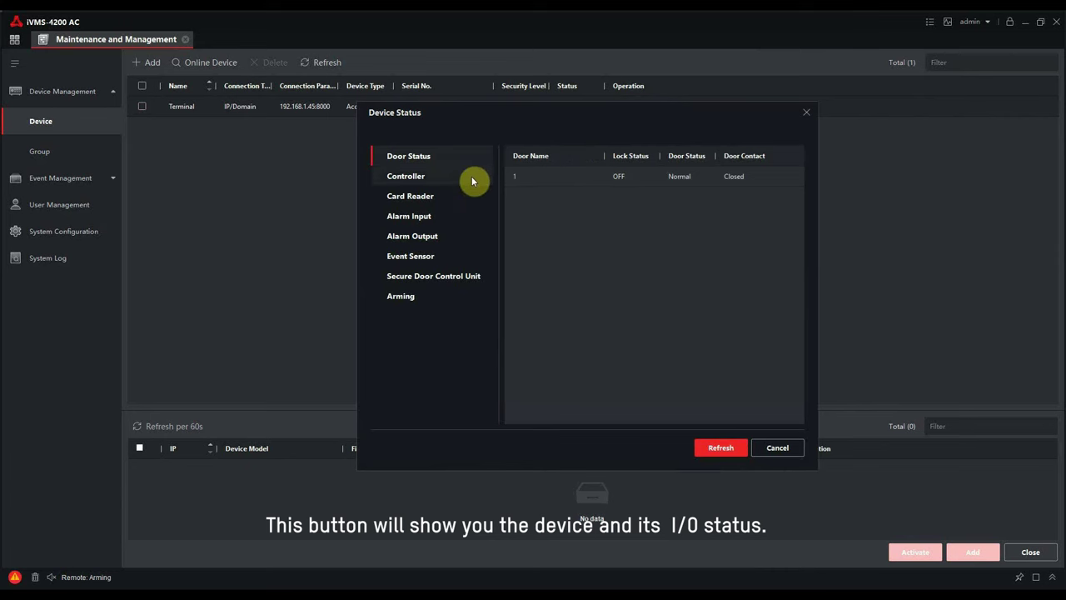
{"action": "left_click", "coordinate": [413, 179]}
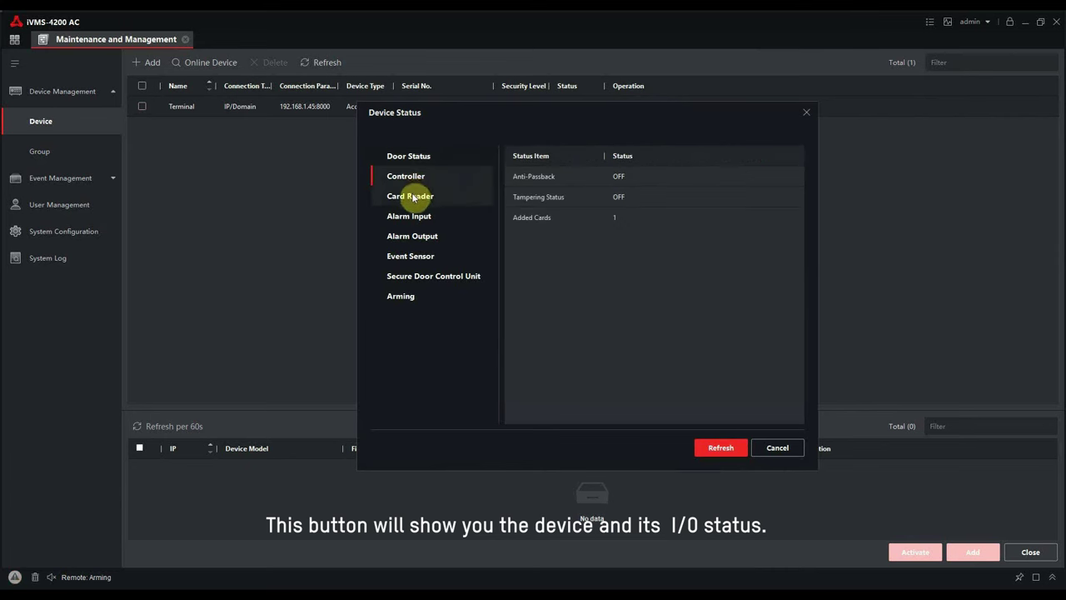
{"action": "left_click", "coordinate": [413, 196]}
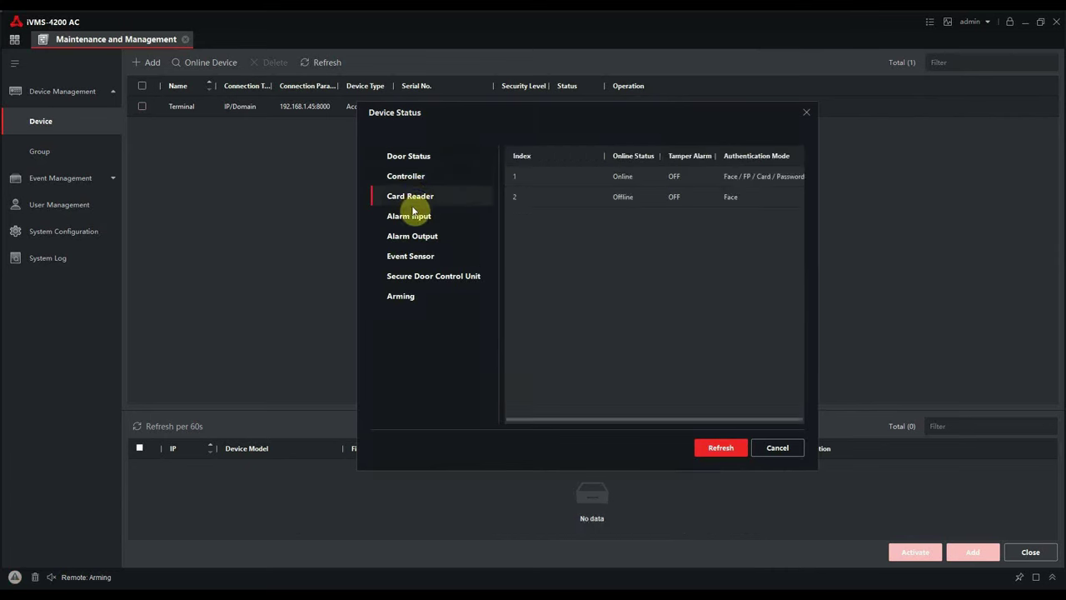
{"action": "left_click", "coordinate": [413, 216]}
{"action": "left_click", "coordinate": [415, 237]}
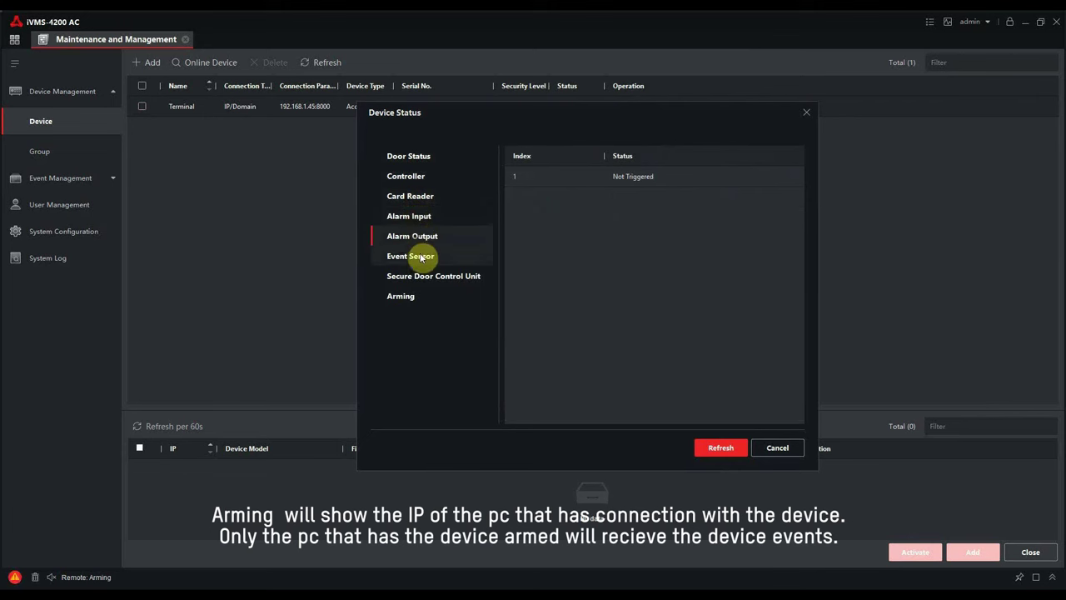
{"action": "left_click", "coordinate": [416, 257]}
{"action": "left_click", "coordinate": [421, 275]}
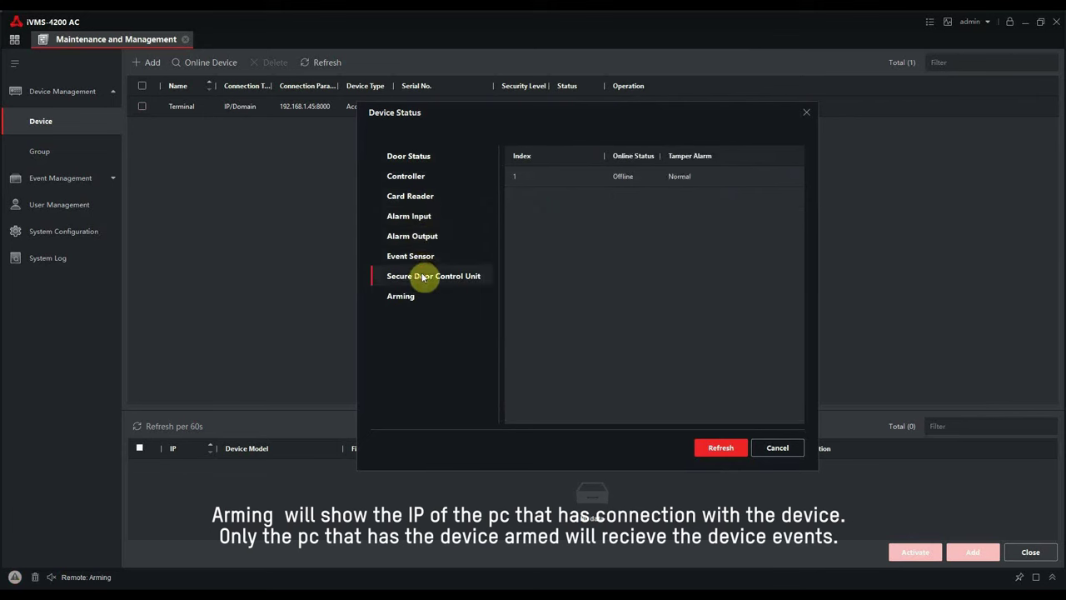
{"action": "left_click", "coordinate": [416, 294]}
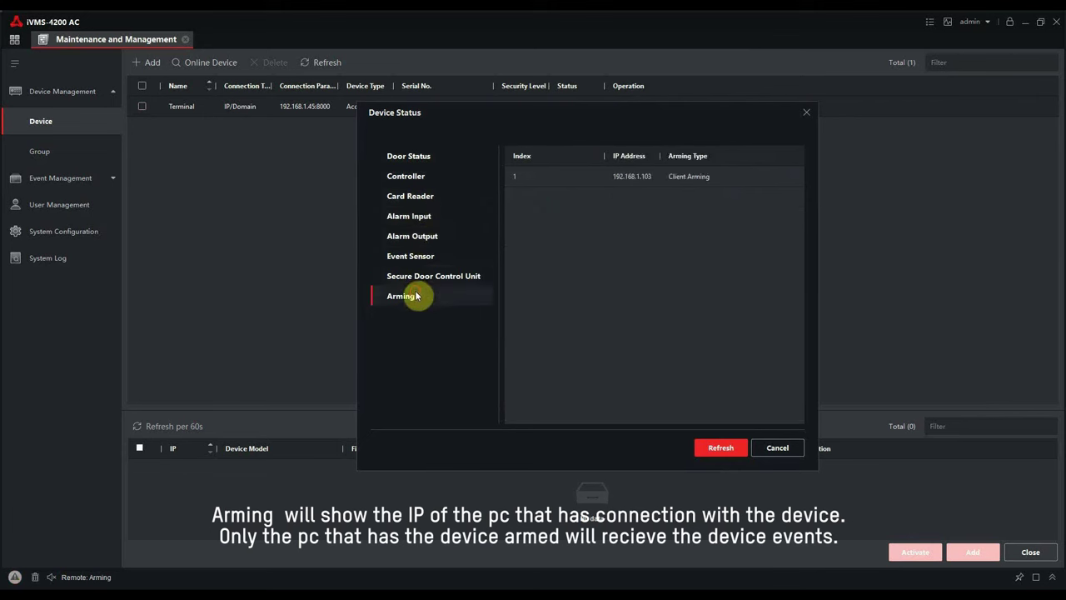
{"action": "left_click", "coordinate": [779, 450]}
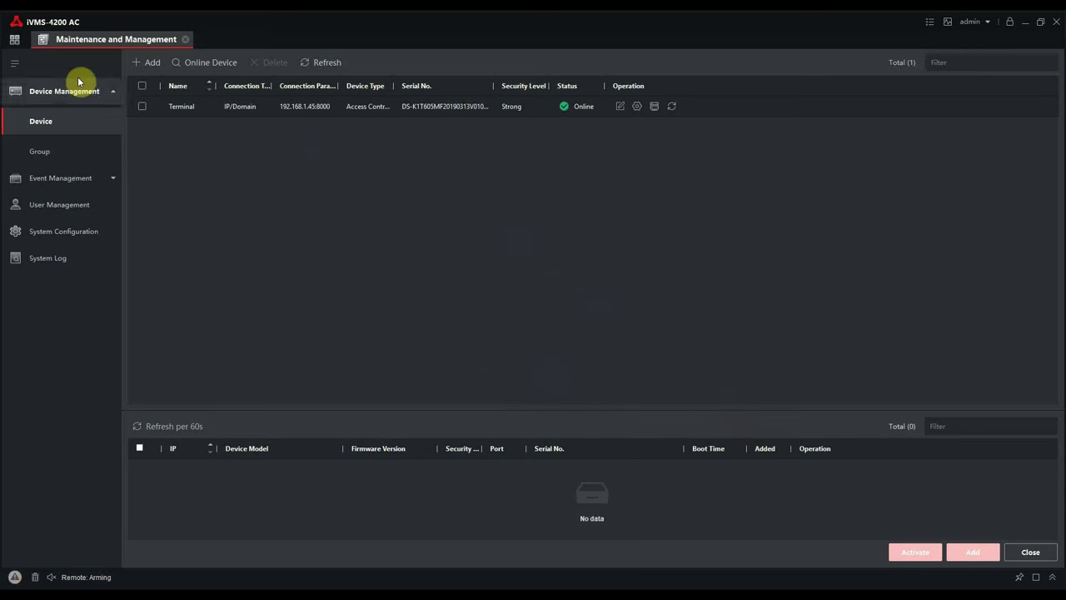
Open the Person module and rename the organization Department 1 as Hikvision
{"action": "left_click", "coordinate": [14, 40]}
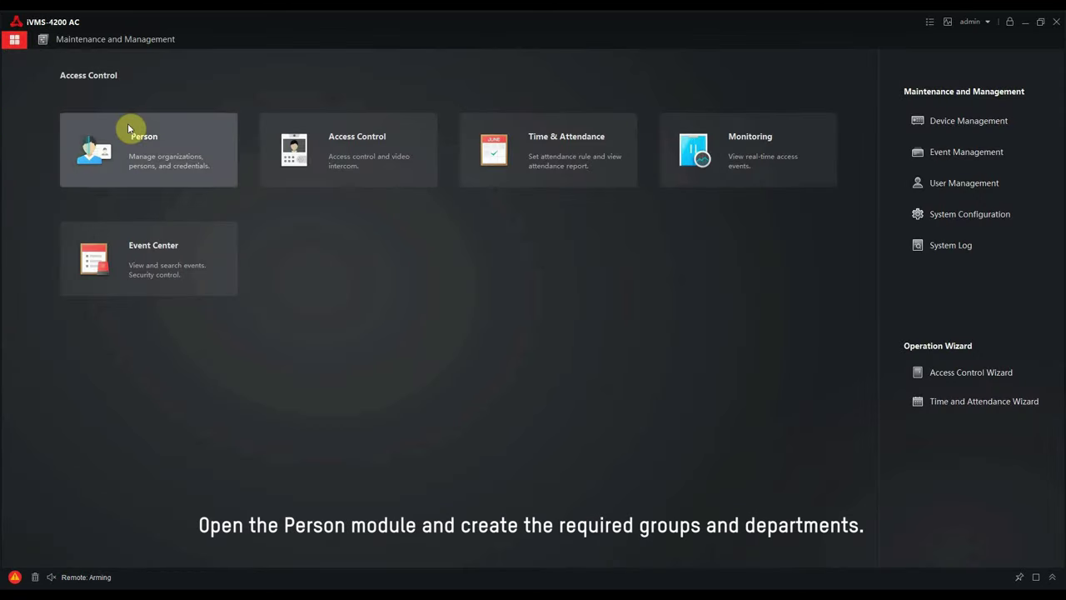
{"action": "left_click", "coordinate": [148, 148]}
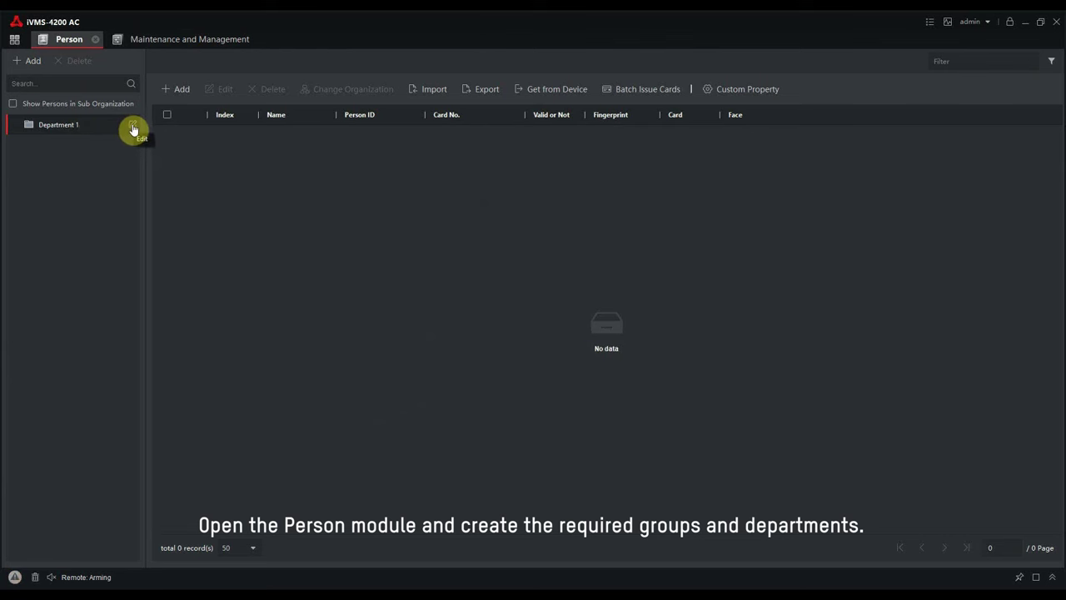
{"action": "left_click", "coordinate": [132, 127]}
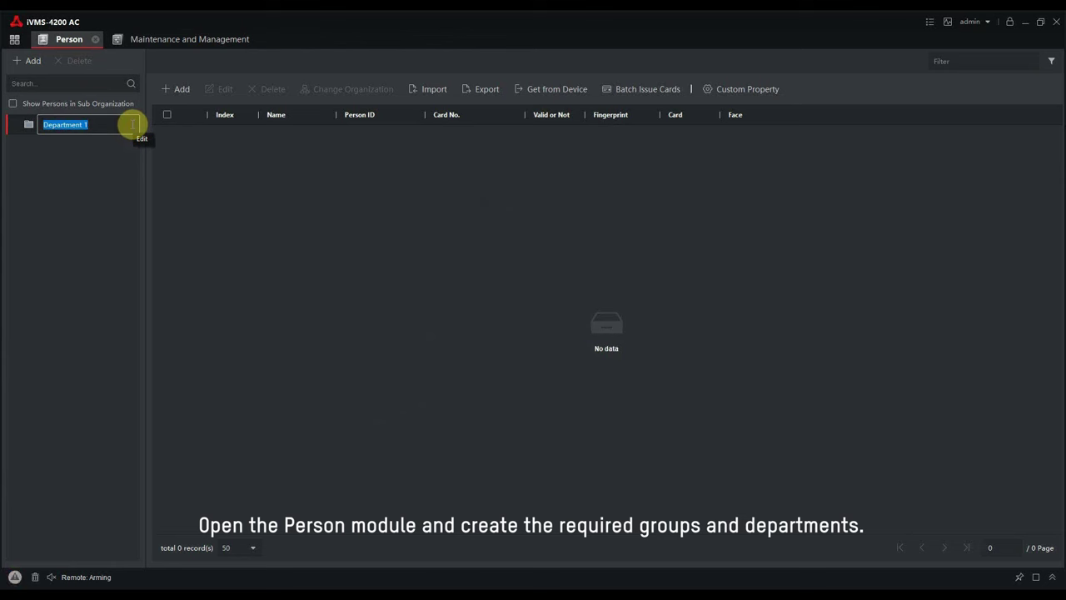
{"action": "type", "text": "Hikvision"}
{"action": "key", "text": "Return"}
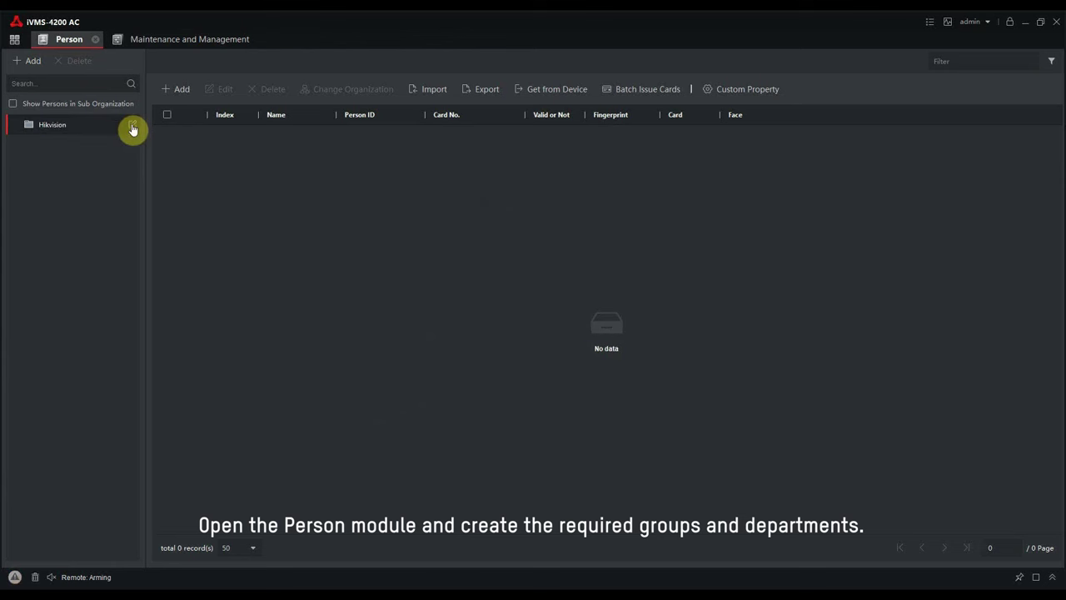
Create the Product Team organization under Hikvision and a Product Specialists organization inside Product Team
{"action": "left_click", "coordinate": [31, 61]}
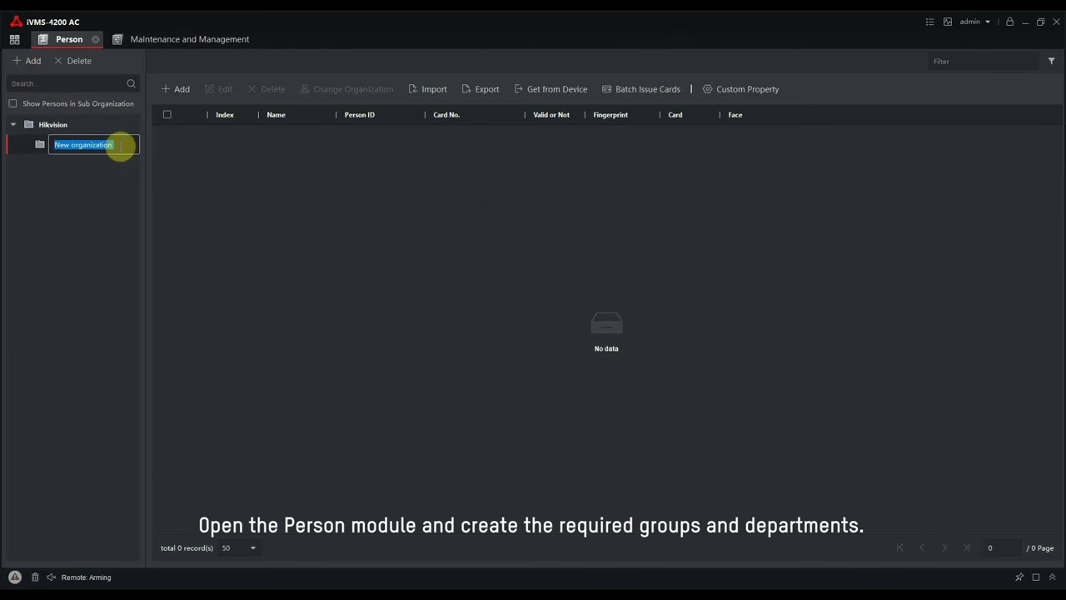
{"action": "type", "text": "Product Team"}
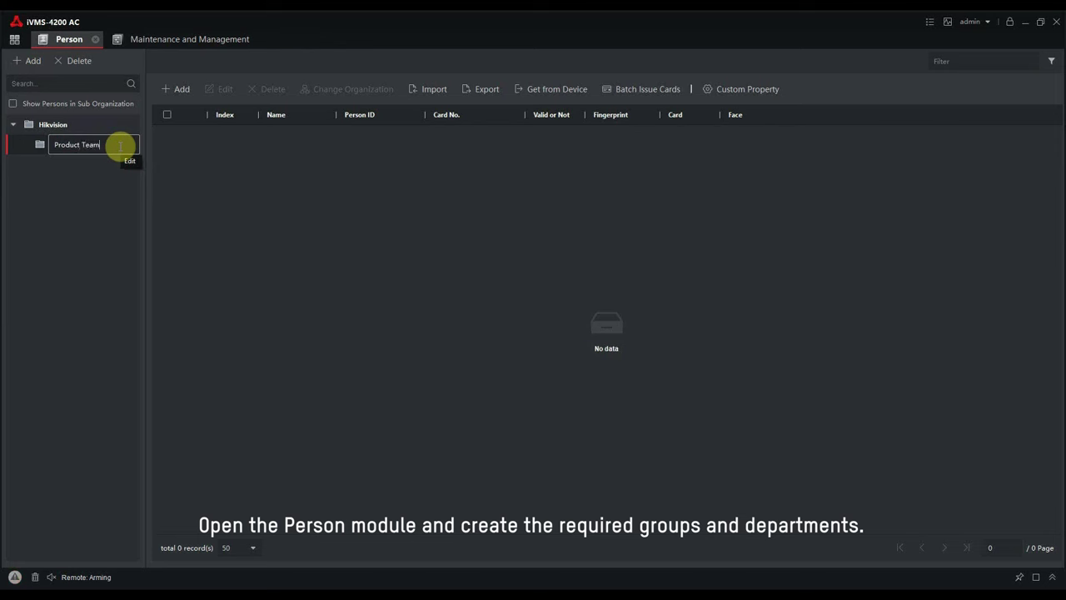
{"action": "key", "text": "Return"}
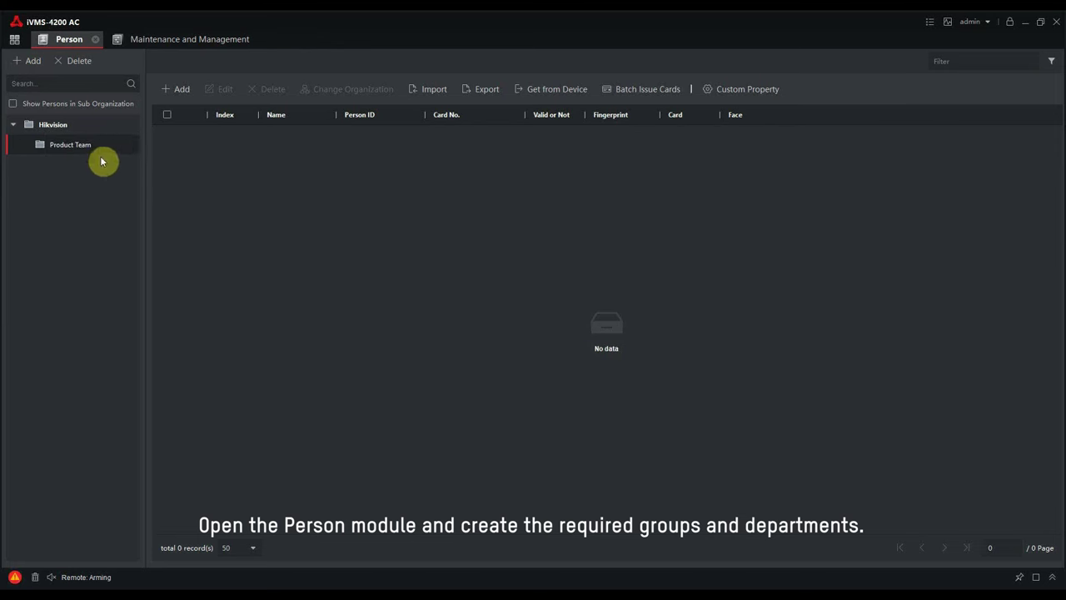
{"action": "left_click", "coordinate": [32, 62]}
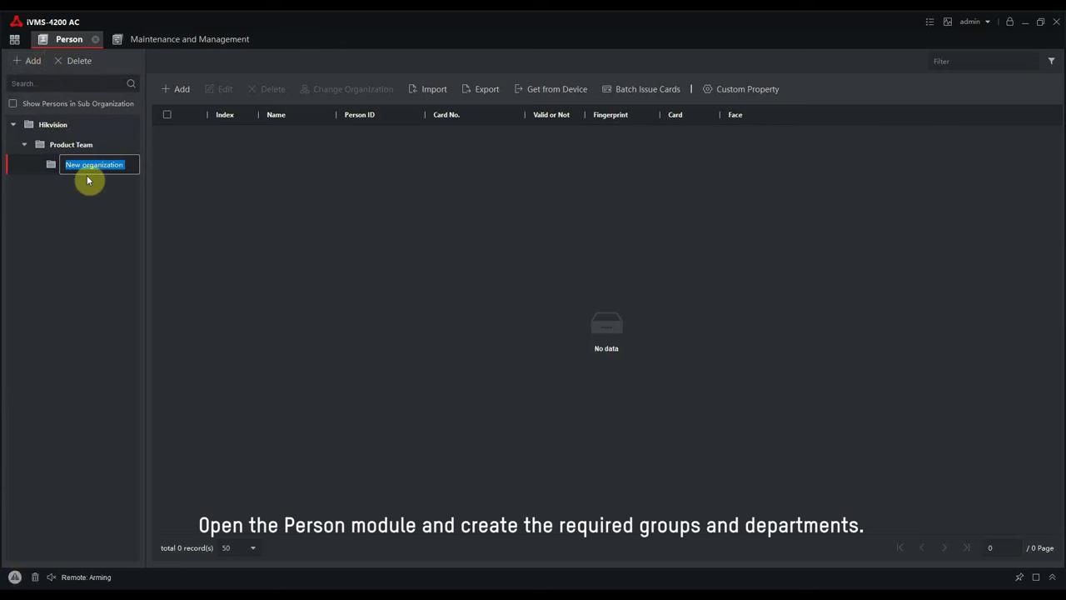
{"action": "type", "text": "Product Specialists"}
{"action": "key", "text": "Return"}
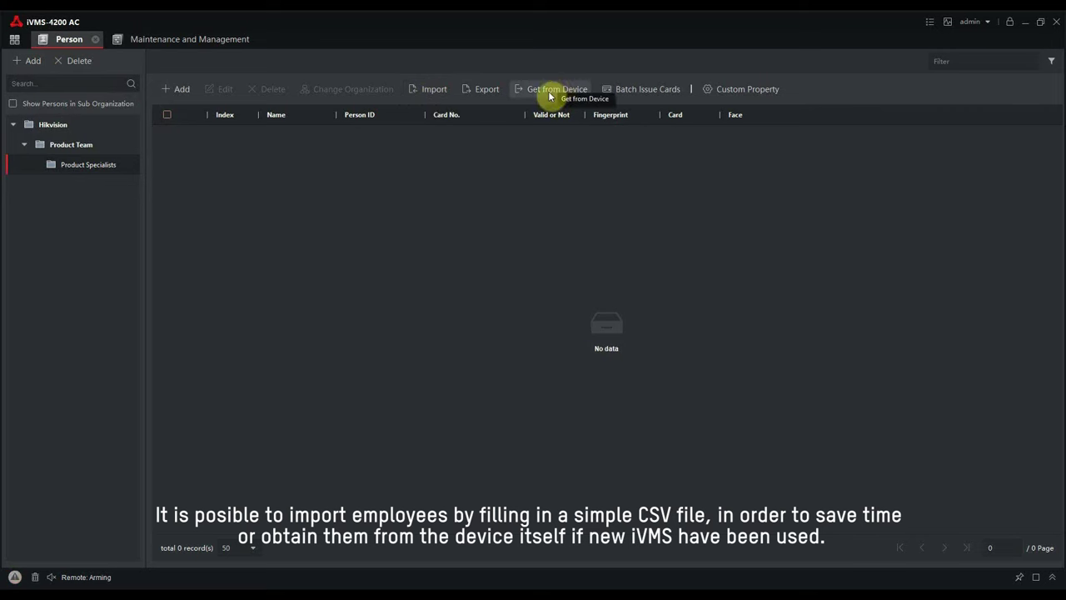
Start a new person in Product Specialists, fill in the person ID and full name, and begin adding a card
{"action": "left_click", "coordinate": [181, 90]}
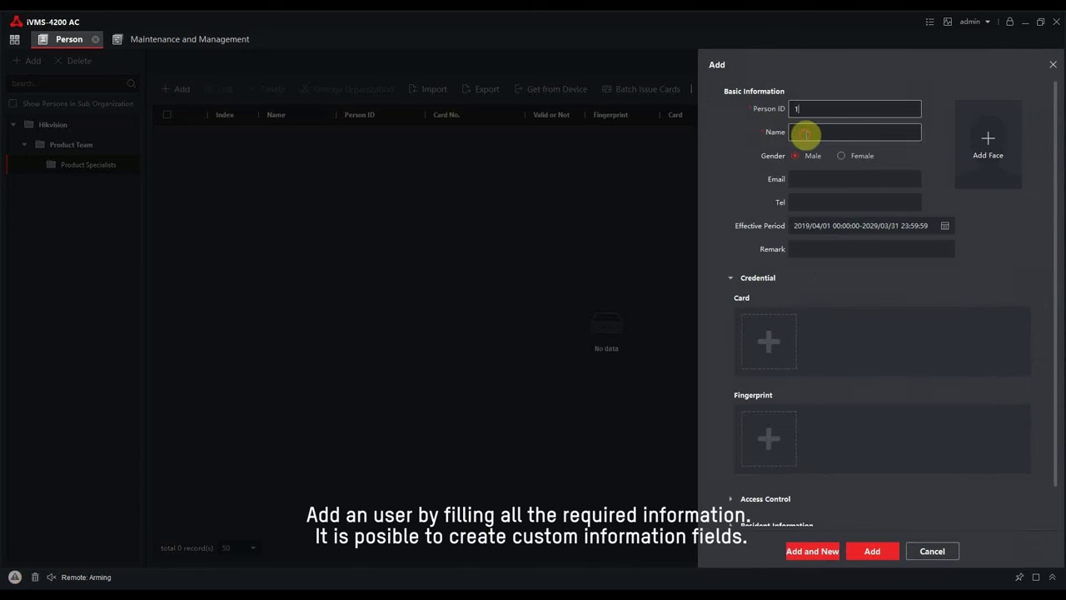
{"action": "left_click", "coordinate": [806, 134]}
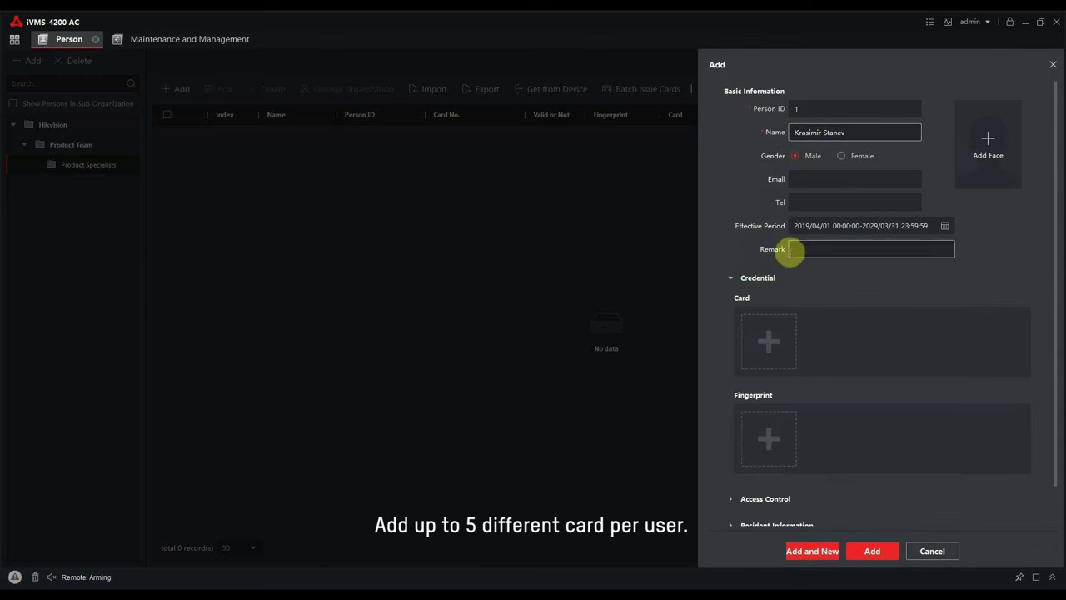
{"action": "left_click", "coordinate": [769, 342]}
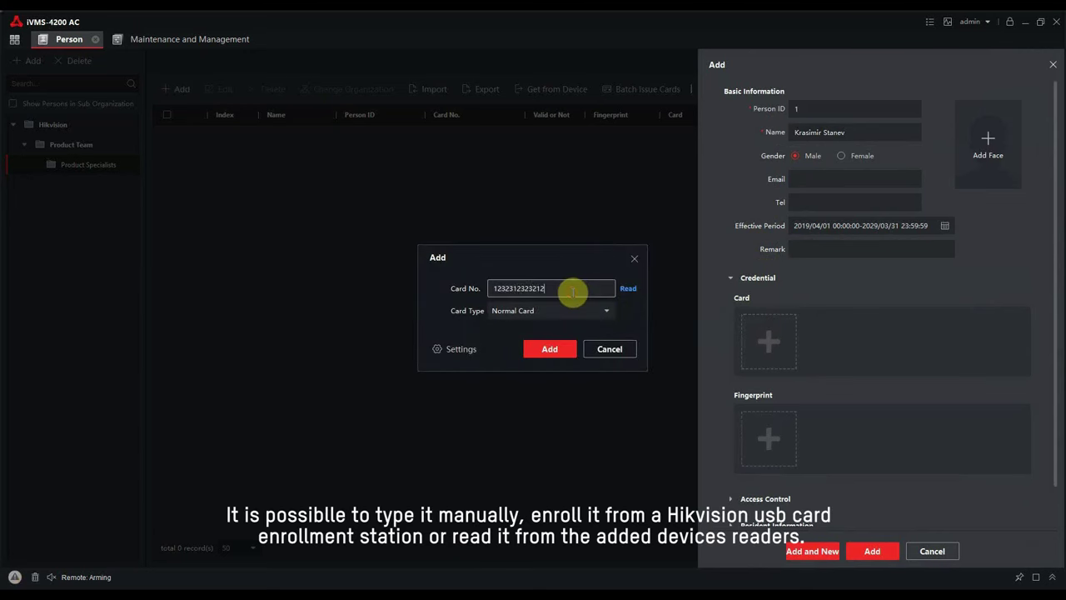
Clear the manually entered card number
{"action": "key", "text": "BackSpace"}
{"action": "key", "text": "BackSpace"}
{"action": "key", "text": "BackSpace"}
{"action": "key", "text": "BackSpace"}
{"action": "key", "text": "BackSpace"}
{"action": "key", "text": "BackSpace"}
{"action": "key", "text": "BackSpace"}
{"action": "key", "text": "BackSpace"}
{"action": "key", "text": "BackSpace"}
{"action": "key", "text": "BackSpace"}
Set the card reading mode to Remote with Terminal as the device, and read the card number from it
{"action": "left_click", "coordinate": [468, 351]}
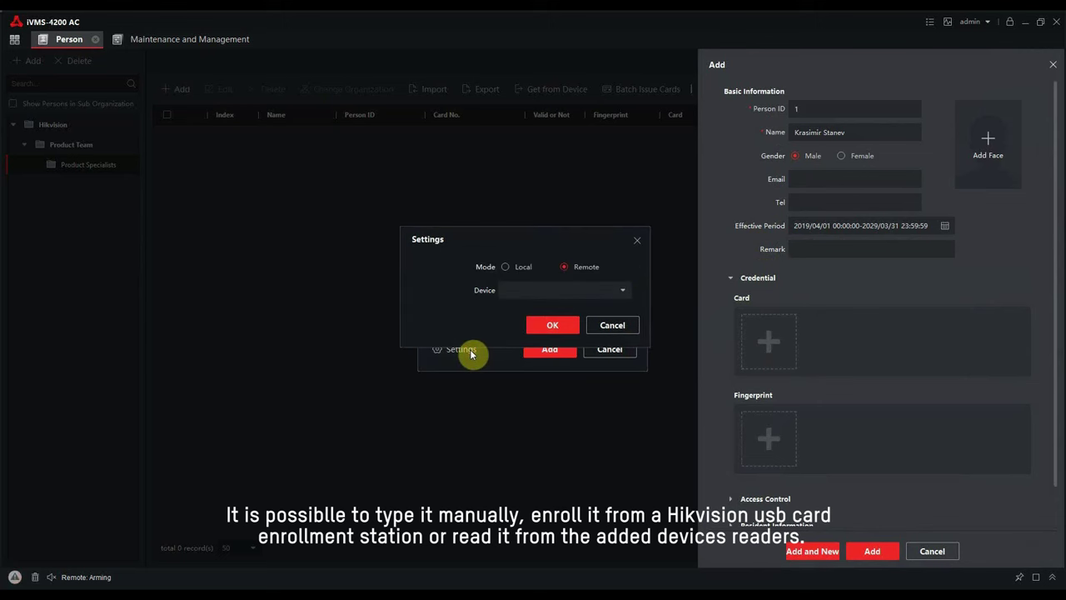
{"action": "left_click", "coordinate": [508, 269]}
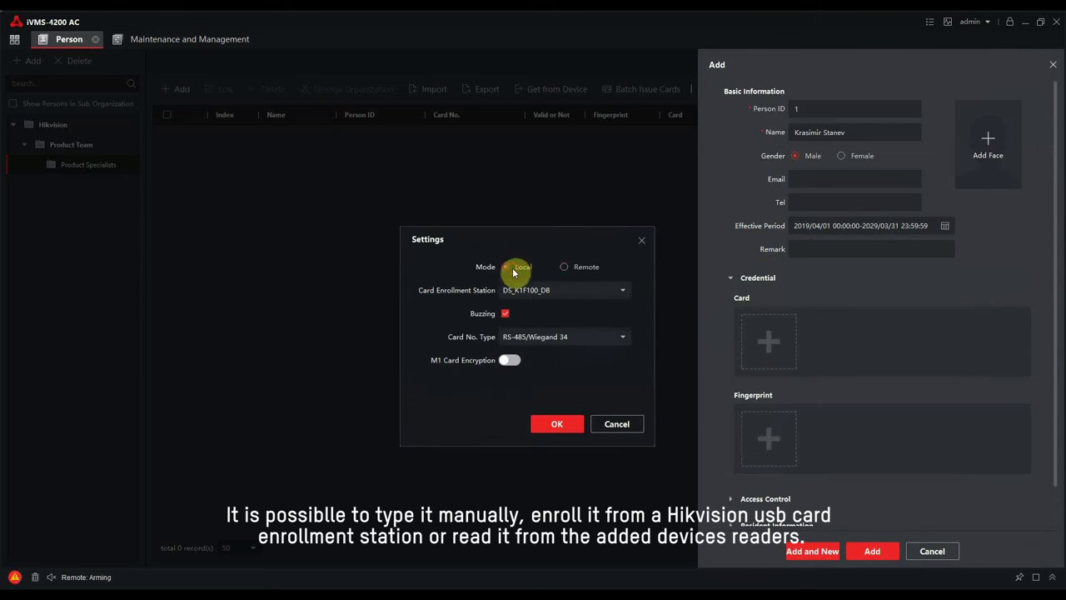
{"action": "left_click", "coordinate": [549, 290]}
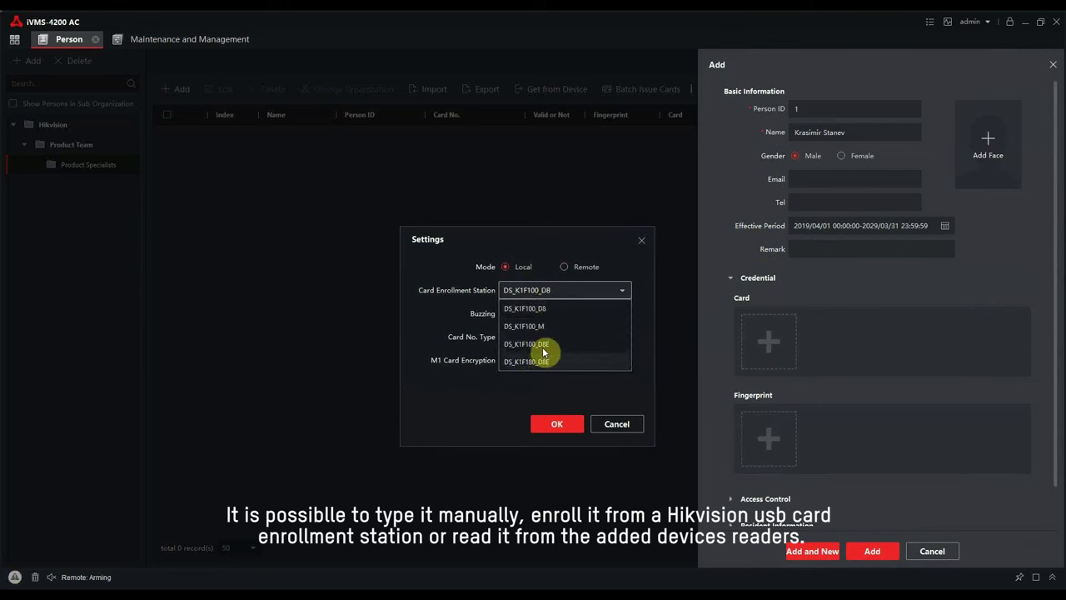
{"action": "left_click", "coordinate": [564, 267]}
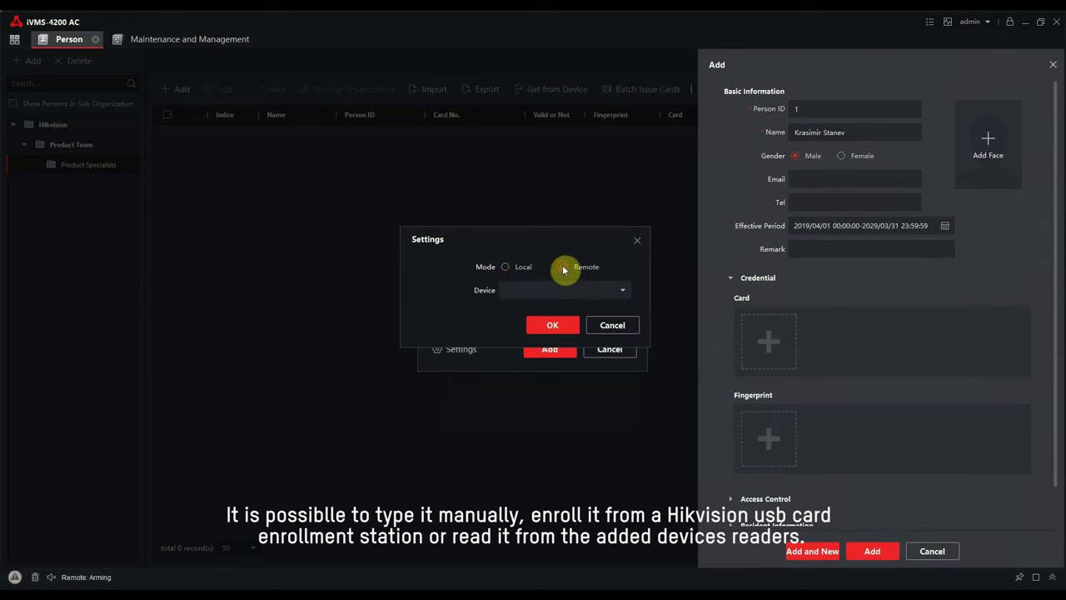
{"action": "left_click", "coordinate": [605, 291]}
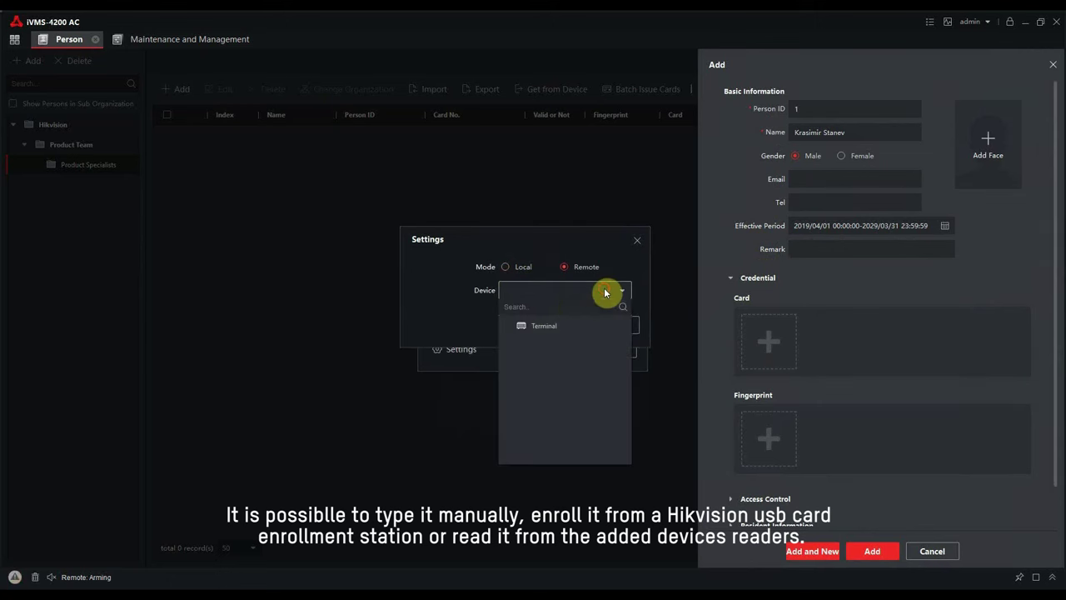
{"action": "left_click", "coordinate": [551, 327]}
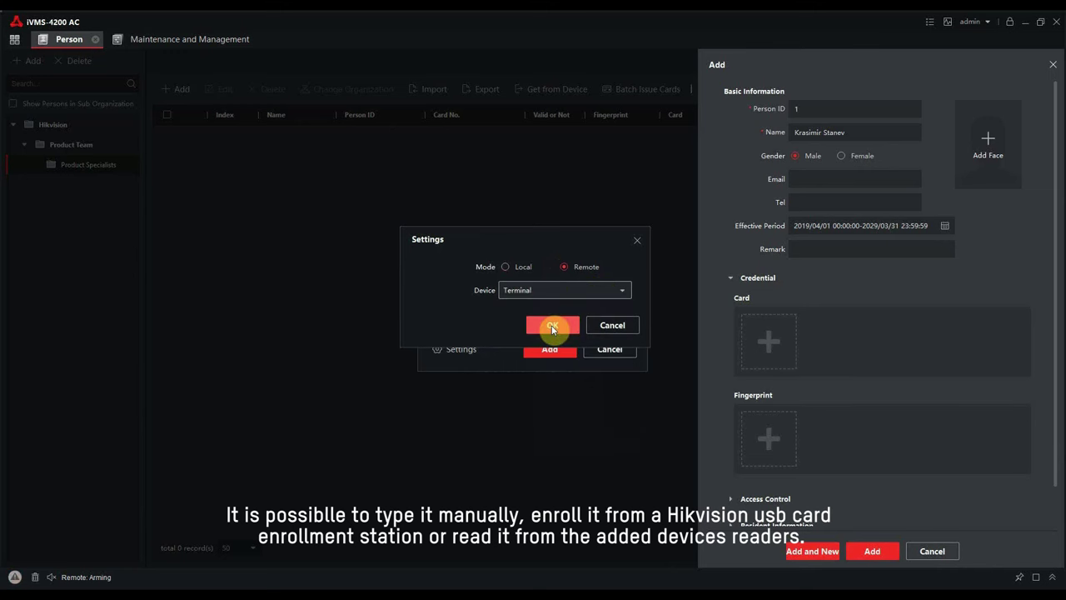
{"action": "left_click", "coordinate": [551, 326]}
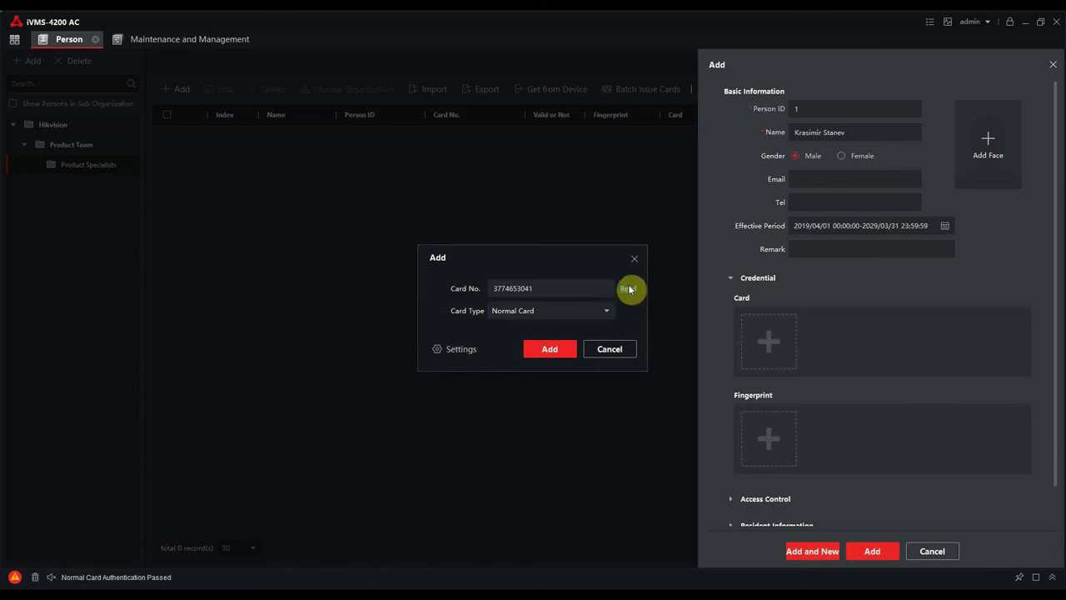
Add the read card to the person's credentials with Normal Card as the card type
{"action": "left_click", "coordinate": [606, 314]}
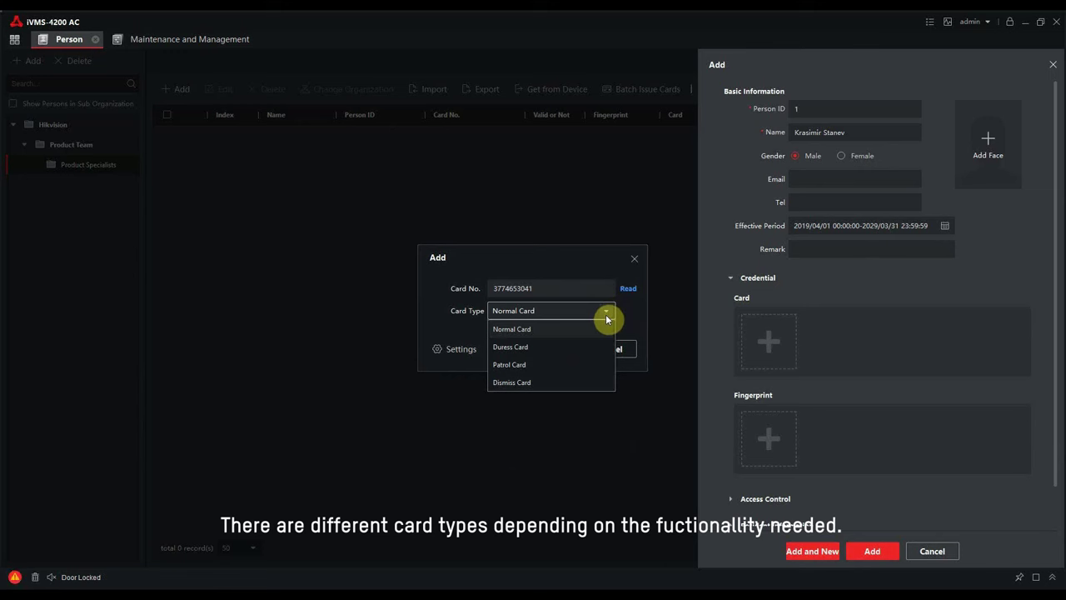
{"action": "left_click", "coordinate": [606, 314]}
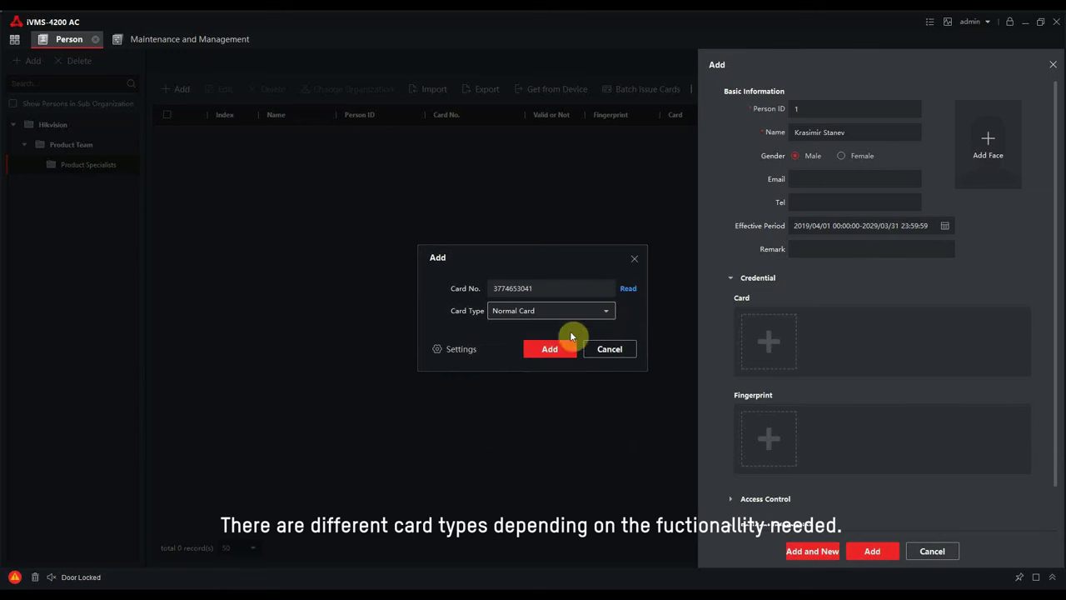
{"action": "left_click", "coordinate": [553, 350]}
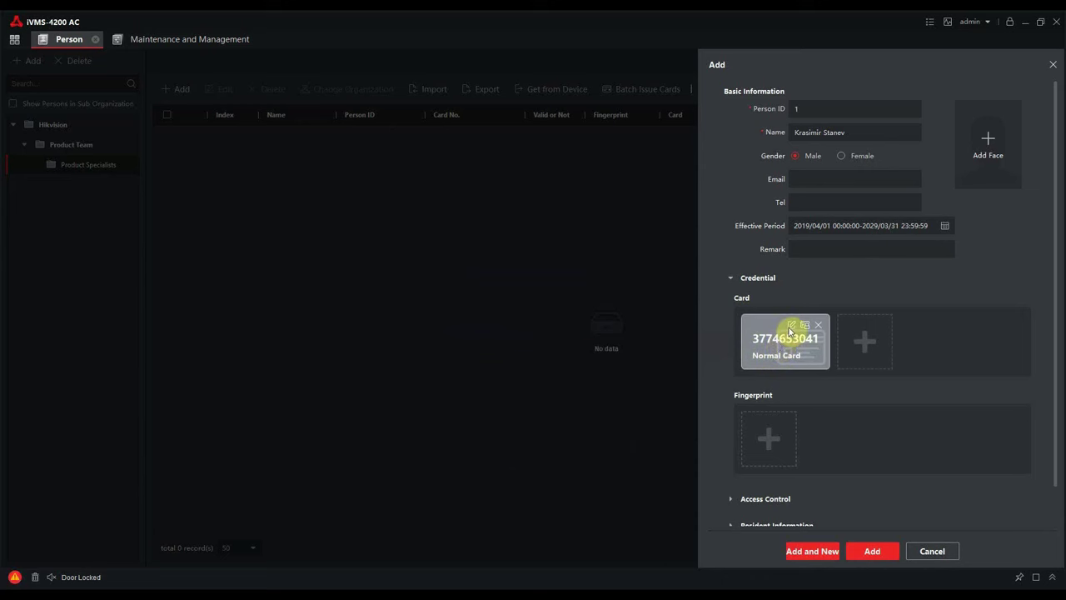
{"action": "left_click", "coordinate": [792, 328]}
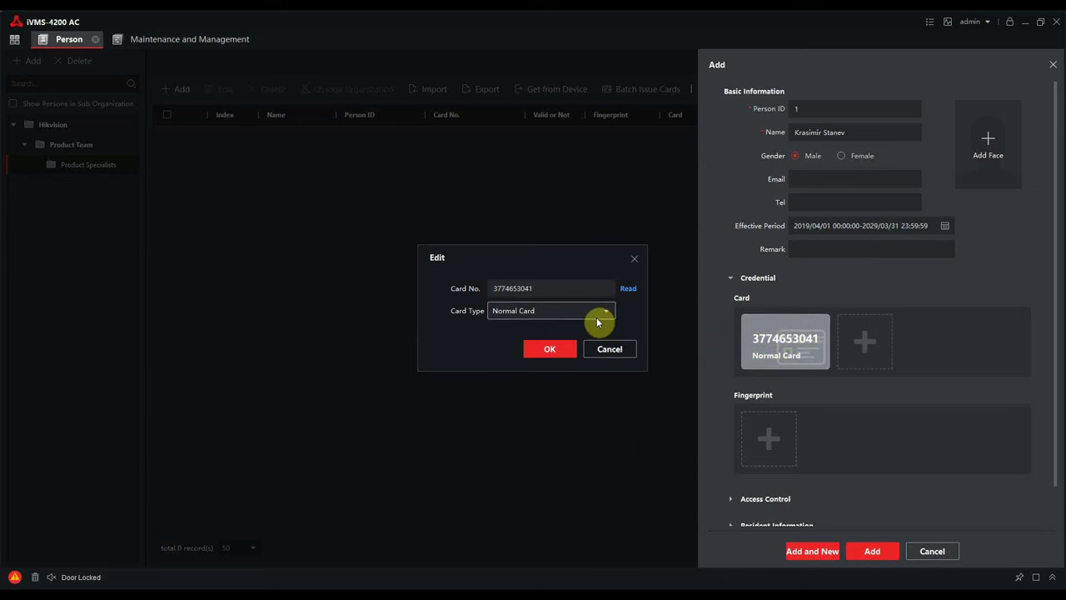
{"action": "left_click", "coordinate": [613, 348]}
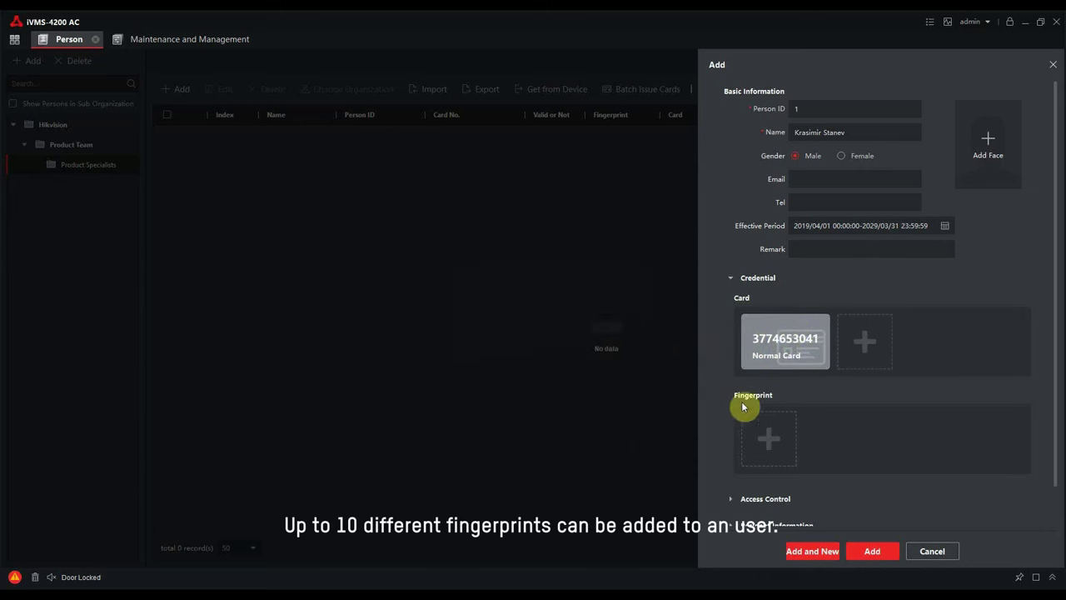
Collect a fingerprint in Remote mode with Terminal as the device and add it to the person
{"action": "left_click", "coordinate": [769, 440]}
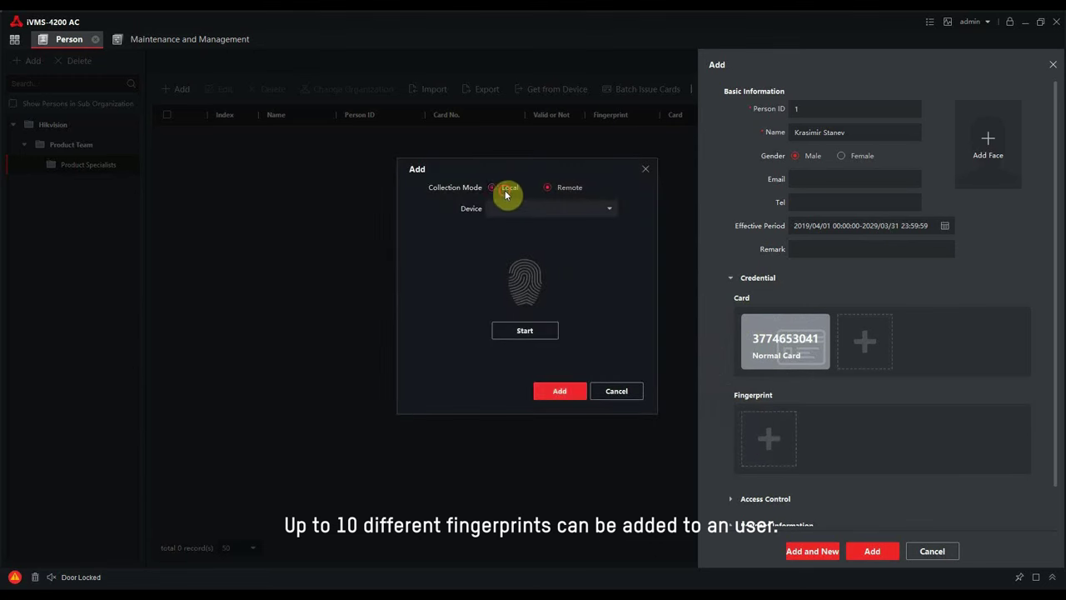
{"action": "left_click", "coordinate": [504, 192]}
{"action": "left_click", "coordinate": [506, 208]}
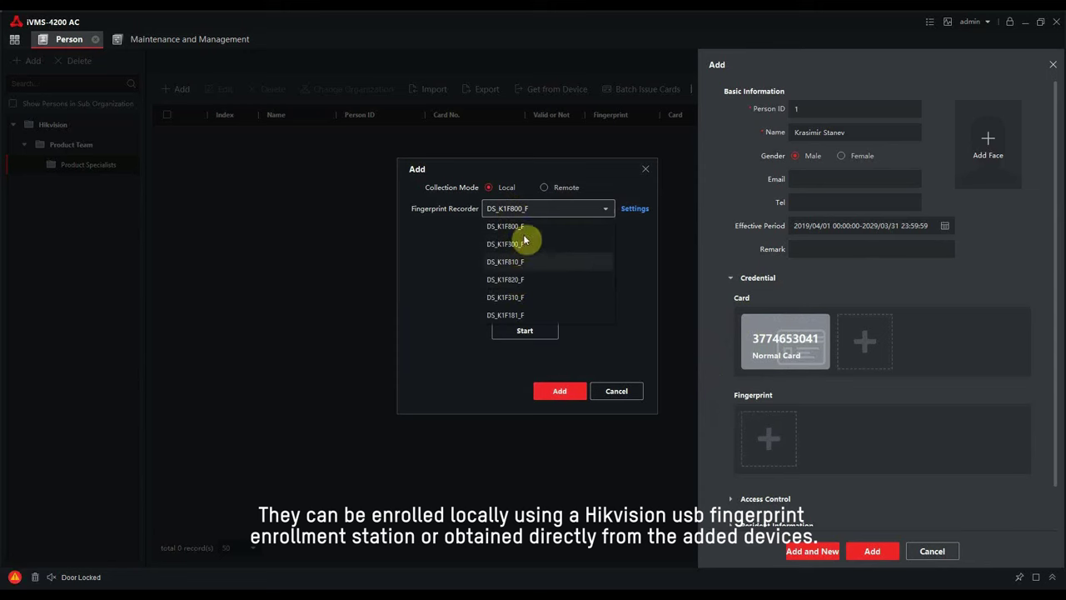
{"action": "left_click", "coordinate": [533, 188]}
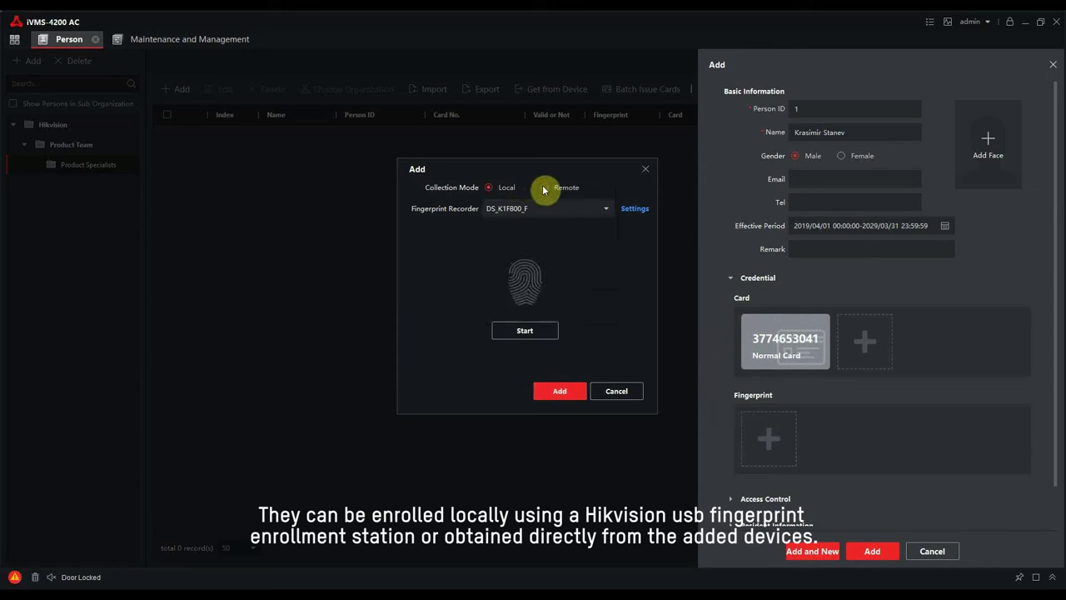
{"action": "left_click", "coordinate": [543, 190]}
{"action": "left_click", "coordinate": [608, 209]}
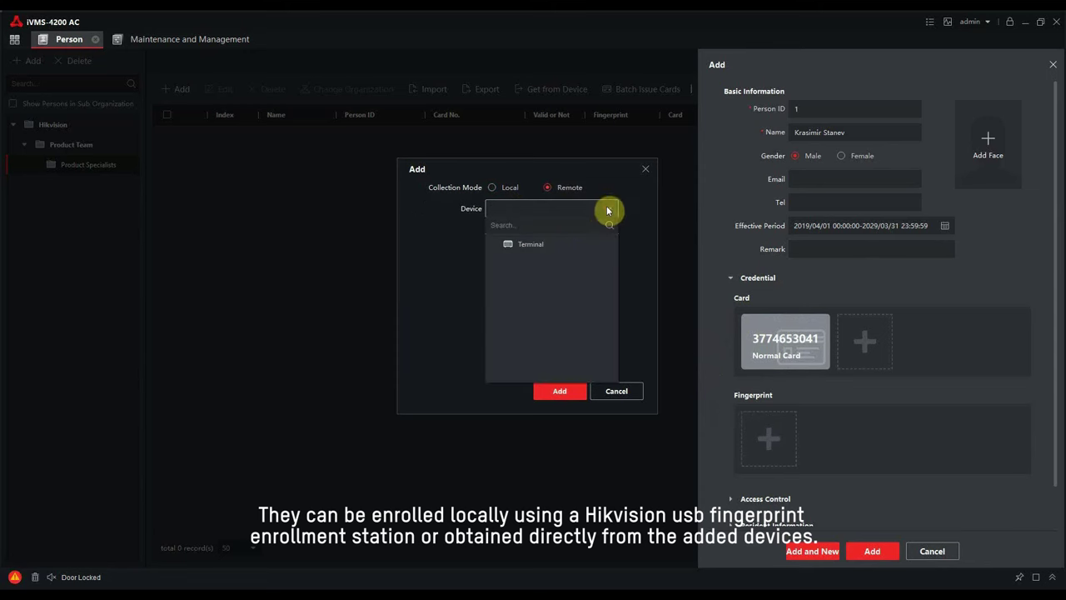
{"action": "left_click", "coordinate": [559, 244]}
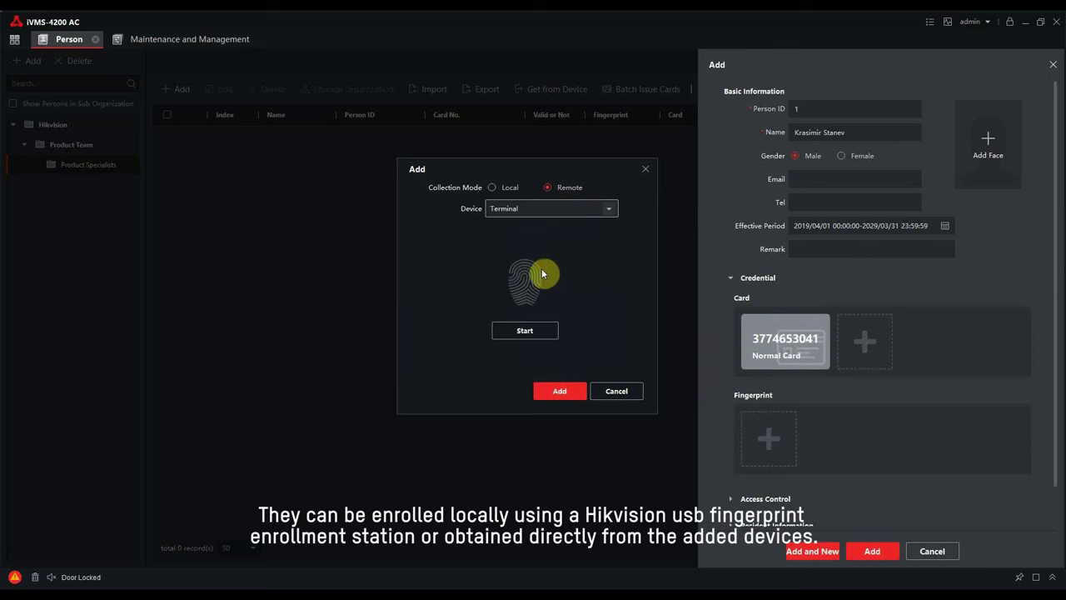
{"action": "left_click", "coordinate": [539, 331]}
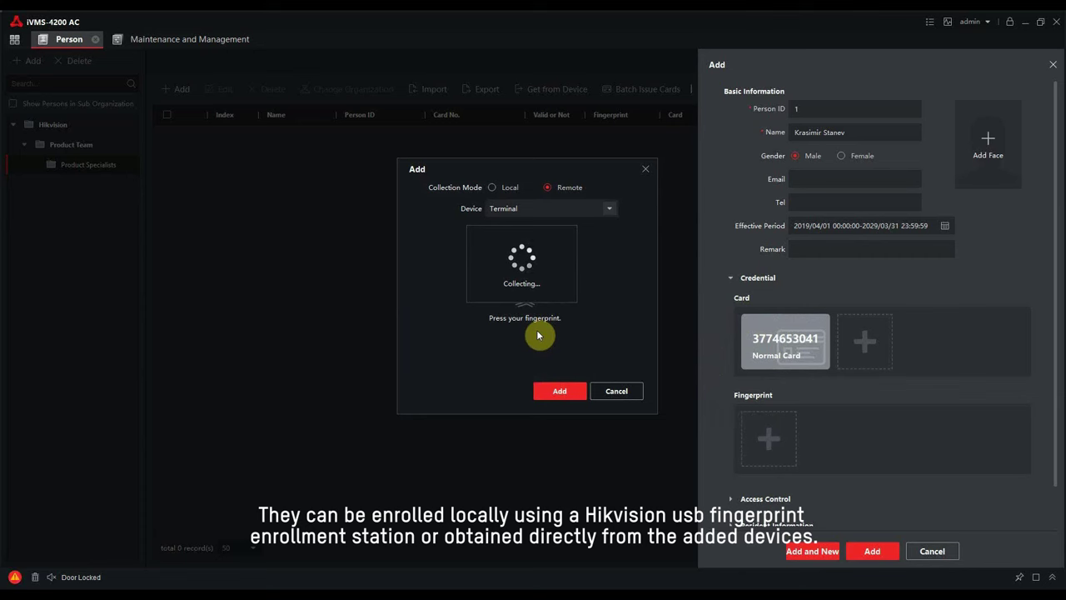
{"action": "left_click", "coordinate": [561, 395]}
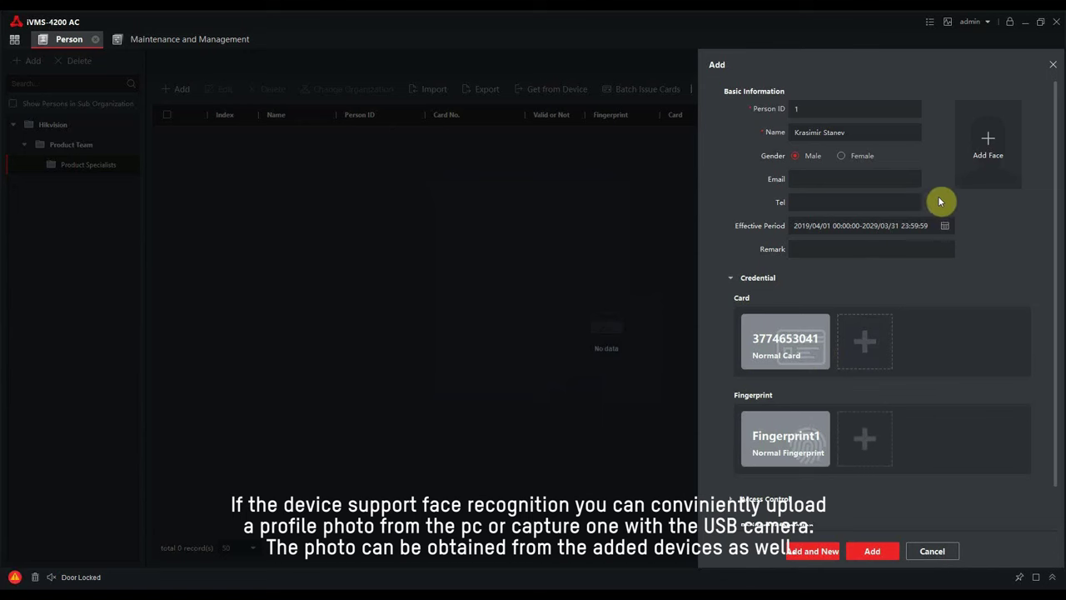
Capture the person's face photo by Remote Collection with Terminal as the device and accept it
{"action": "left_click", "coordinate": [990, 140]}
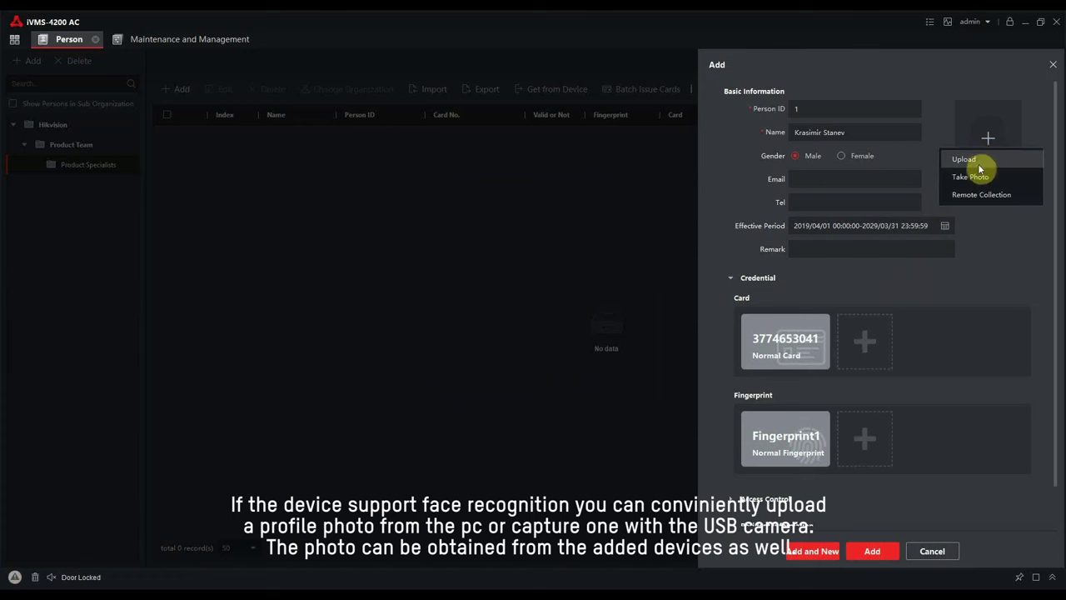
{"action": "left_click", "coordinate": [1020, 195]}
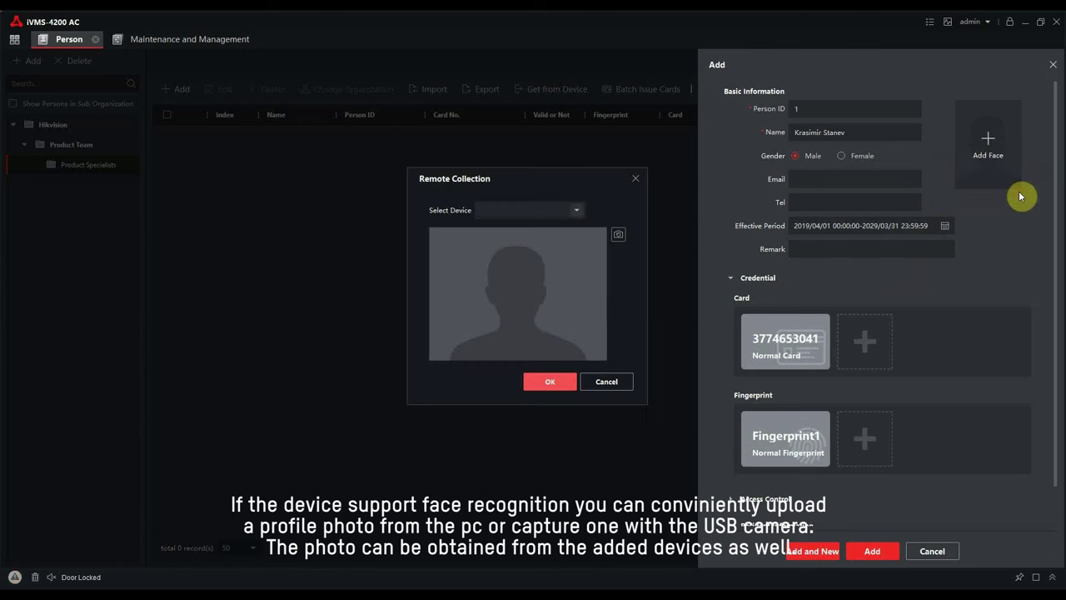
{"action": "left_click", "coordinate": [579, 212]}
{"action": "left_click", "coordinate": [537, 247]}
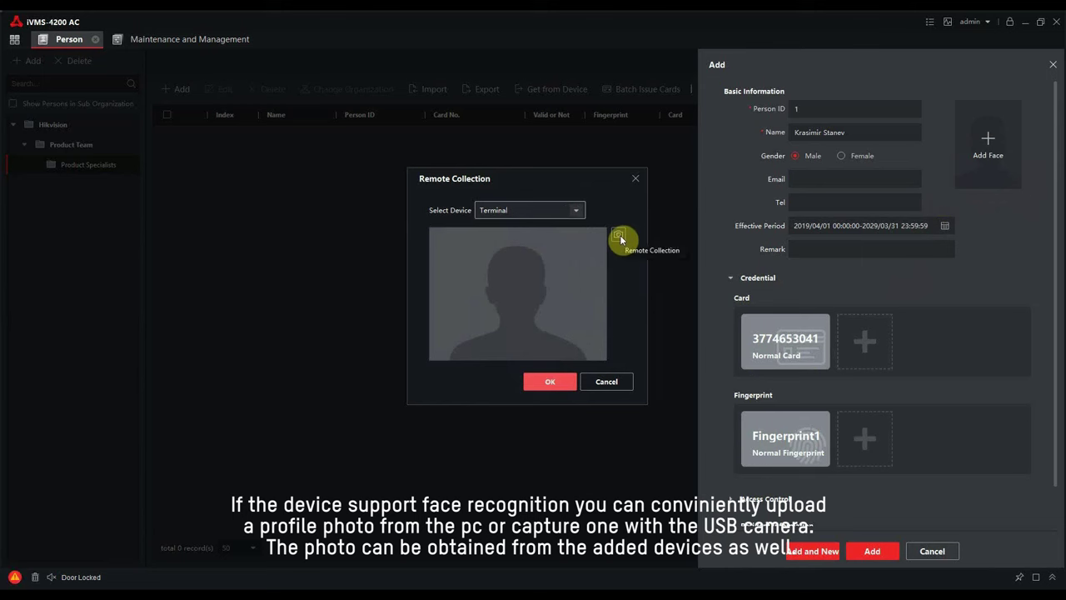
{"action": "left_click", "coordinate": [618, 237]}
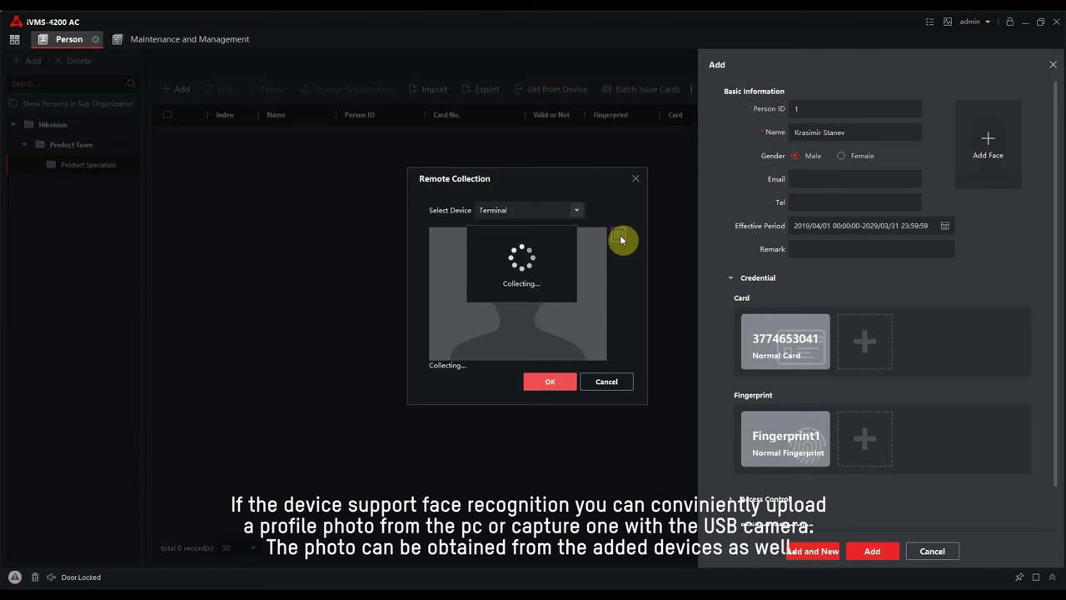
{"action": "left_click", "coordinate": [555, 383]}
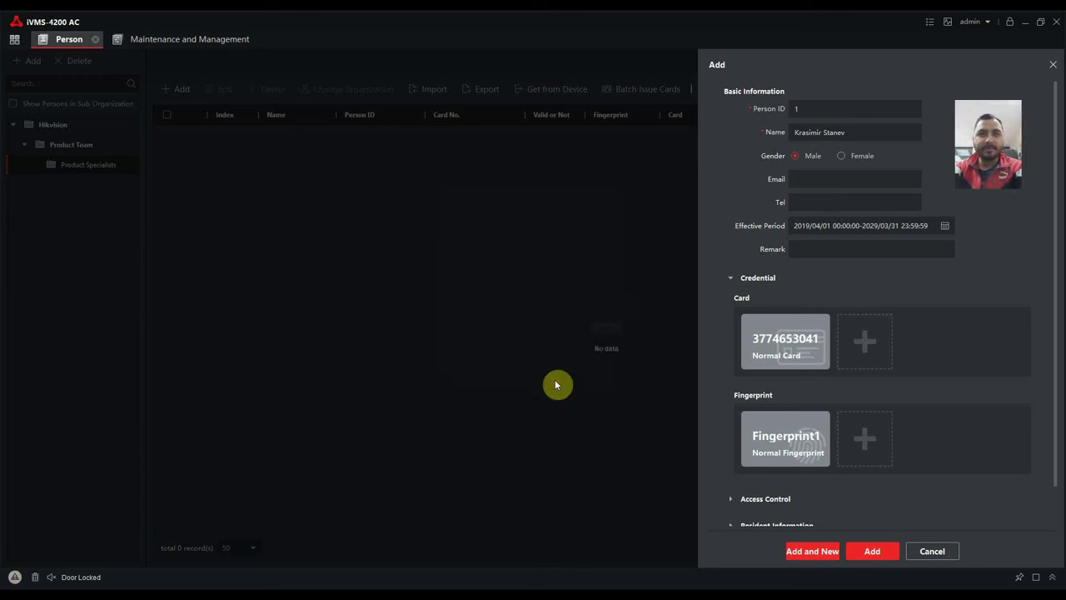
Enter the remark New Employee and add the person to Product Specialists
{"action": "left_click", "coordinate": [797, 250]}
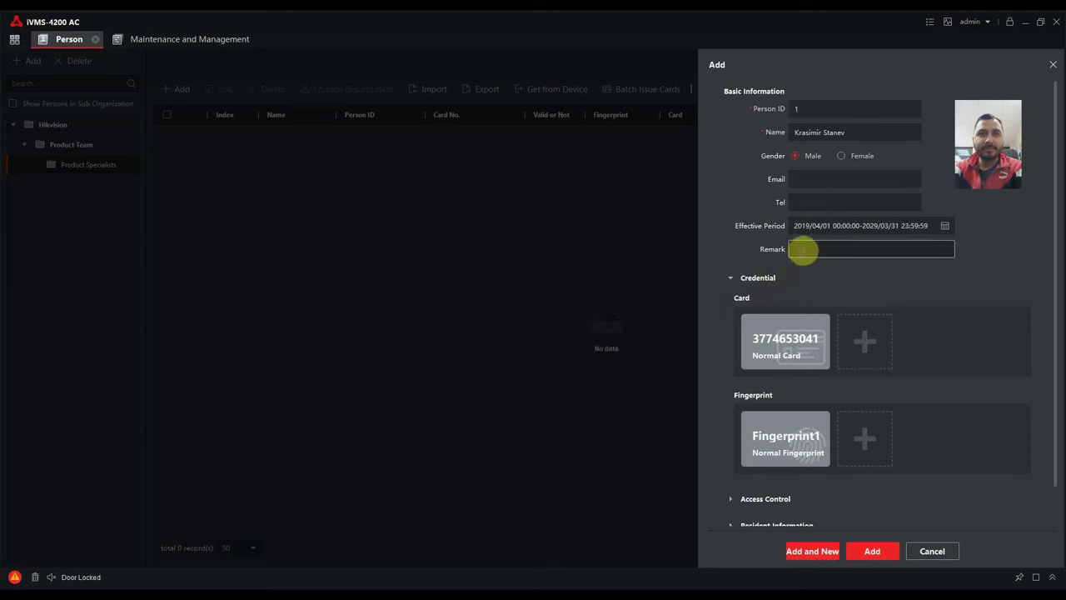
{"action": "left_click", "coordinate": [801, 249]}
{"action": "type", "text": "New Employee"}
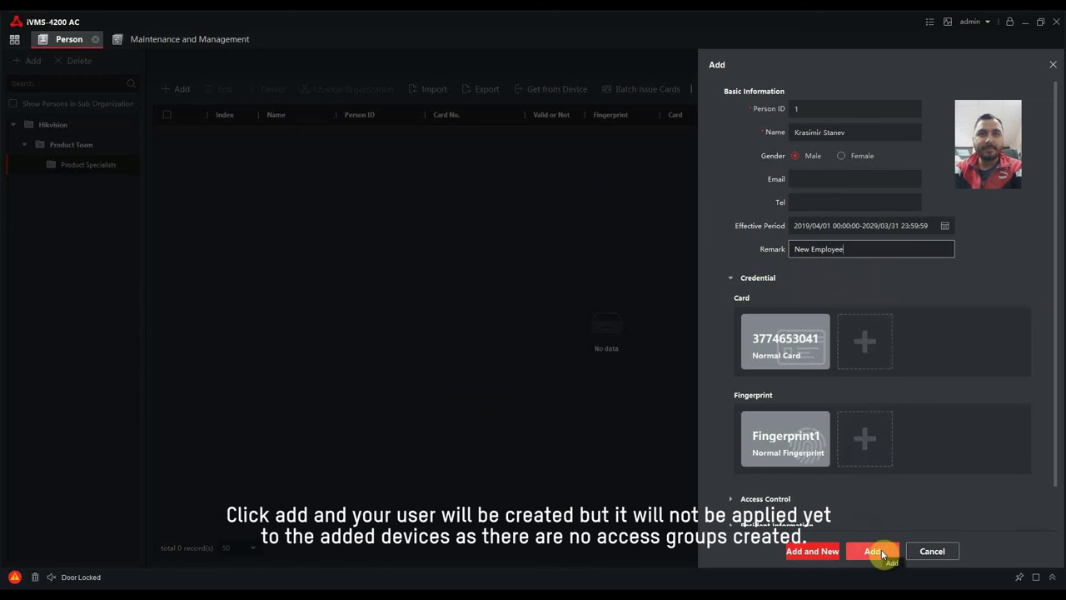
{"action": "left_click", "coordinate": [881, 549]}
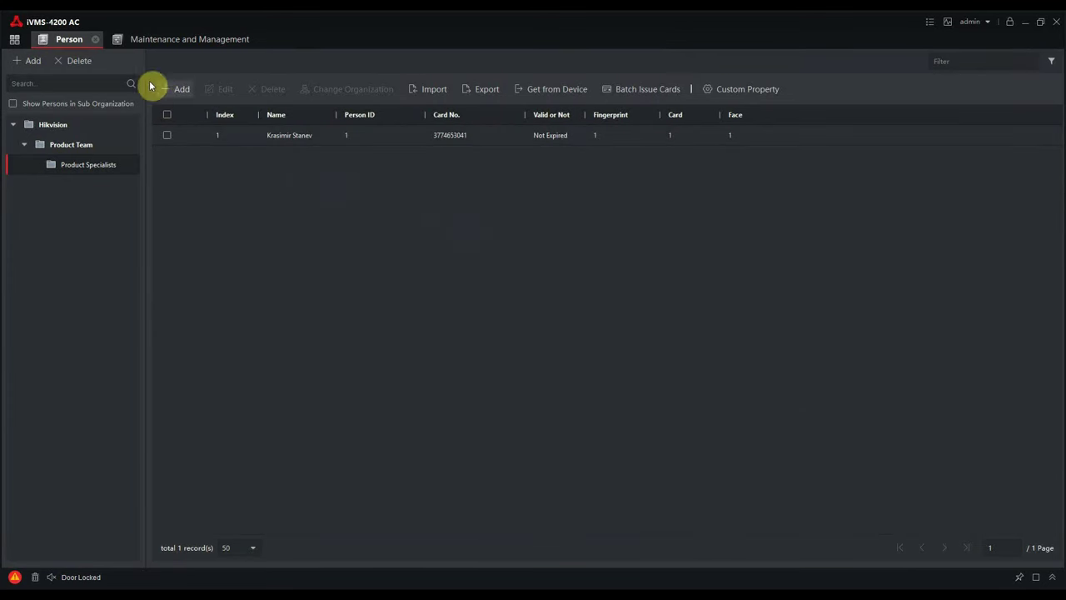
Start a new access group in the Access Control module, named Full Access, with the All-Day Authorized template
{"action": "left_click", "coordinate": [14, 39]}
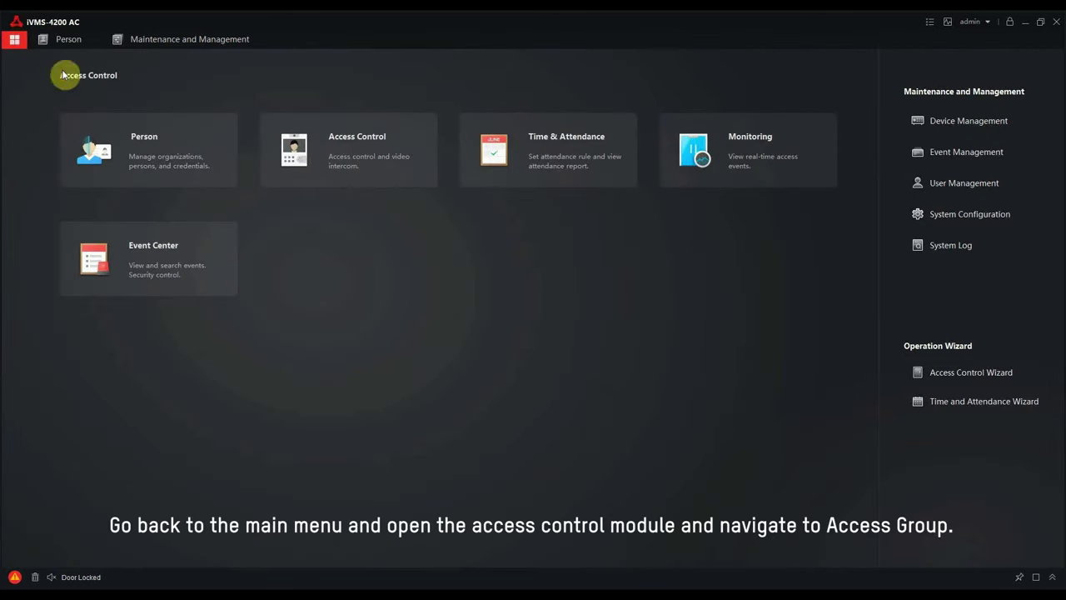
{"action": "left_click", "coordinate": [350, 151]}
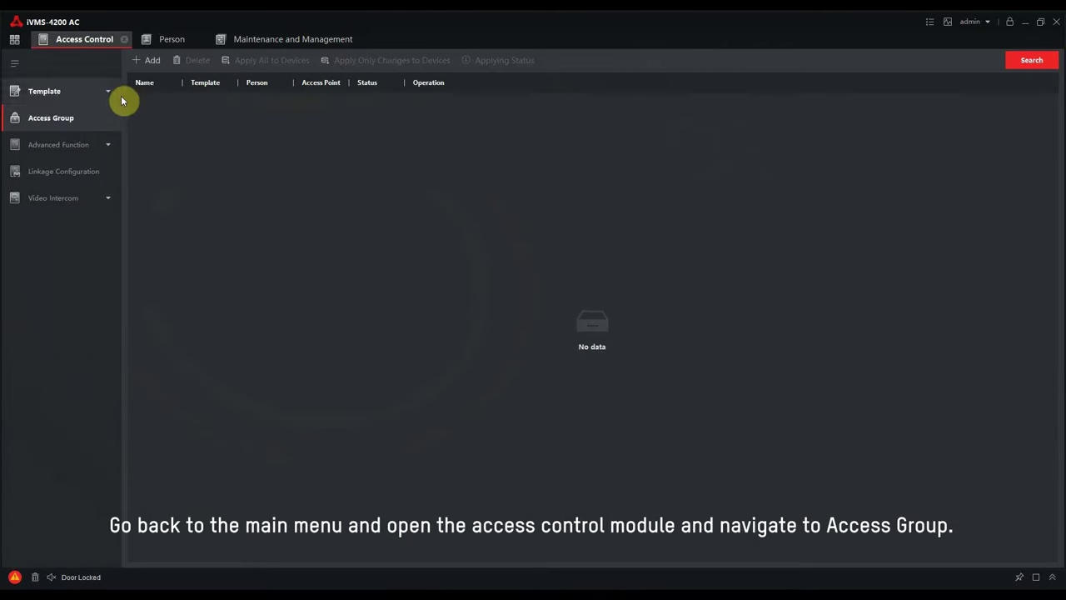
{"action": "left_click", "coordinate": [147, 61]}
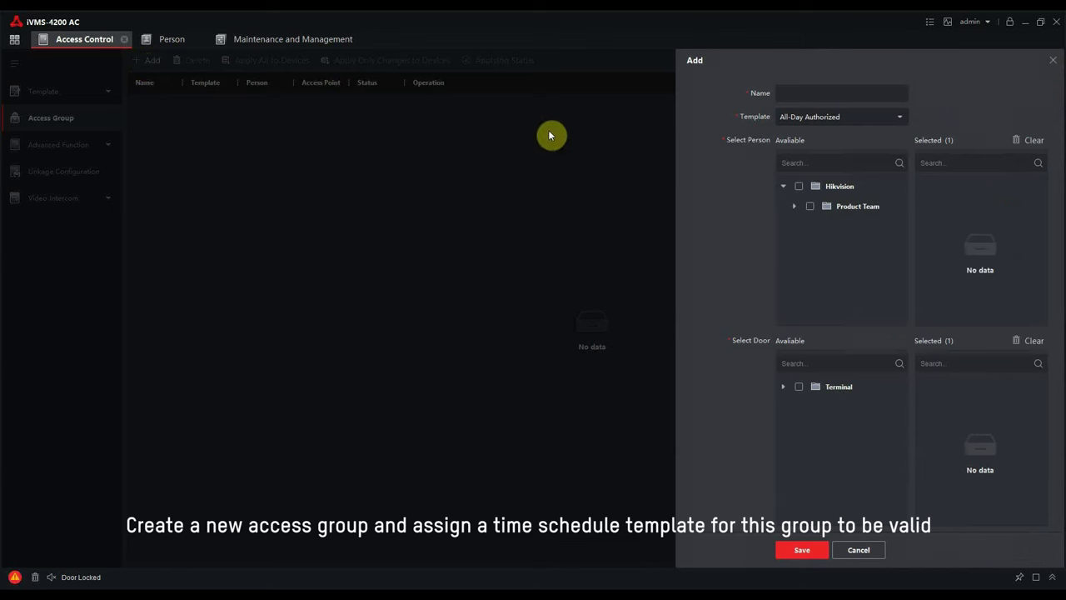
{"action": "left_click", "coordinate": [784, 94]}
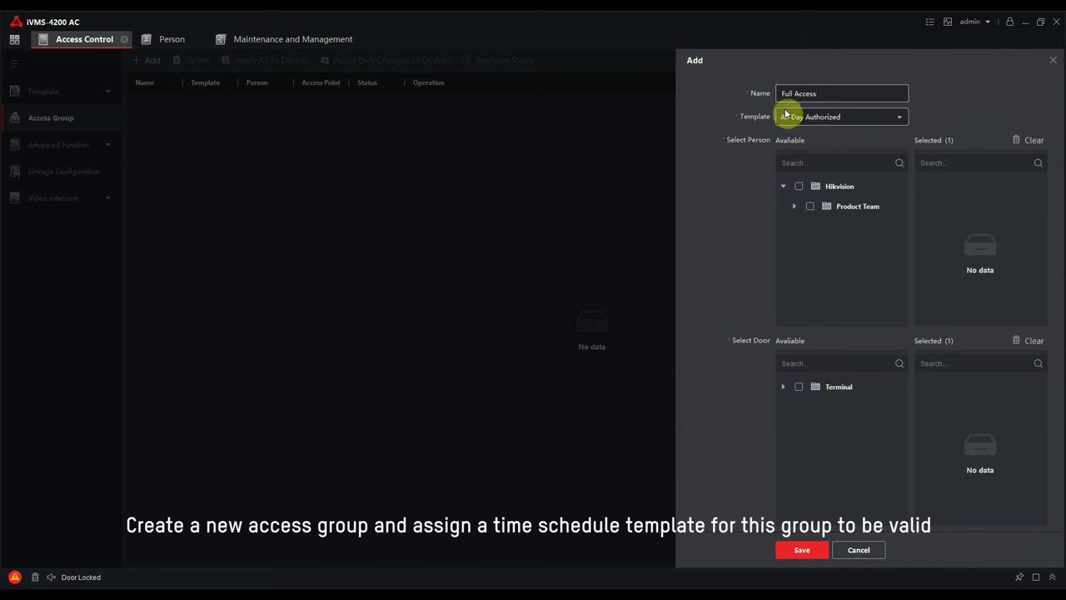
{"action": "left_click", "coordinate": [900, 119]}
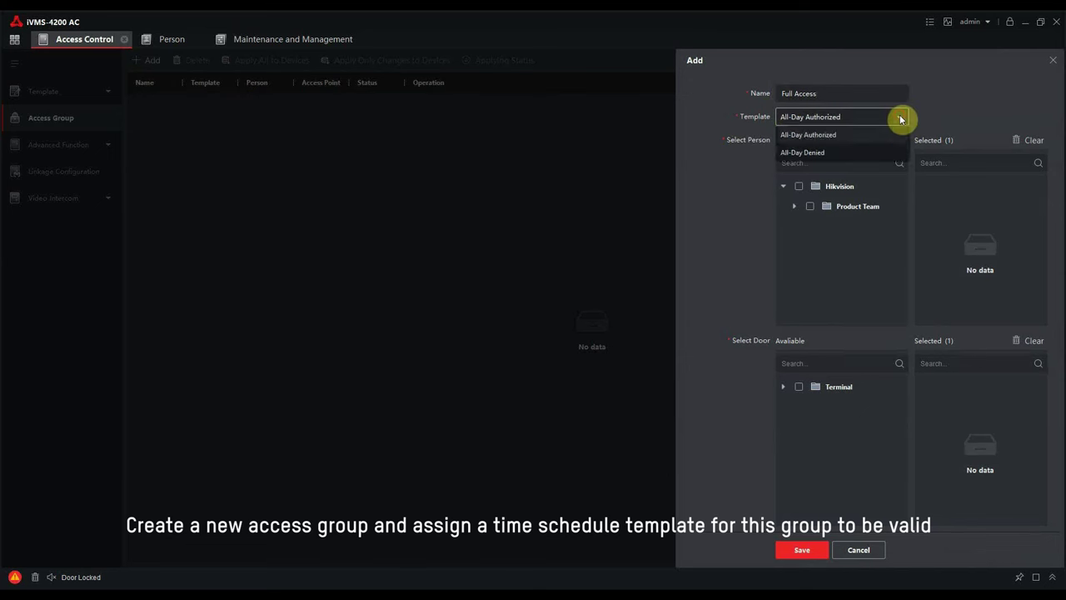
{"action": "left_click", "coordinate": [863, 138]}
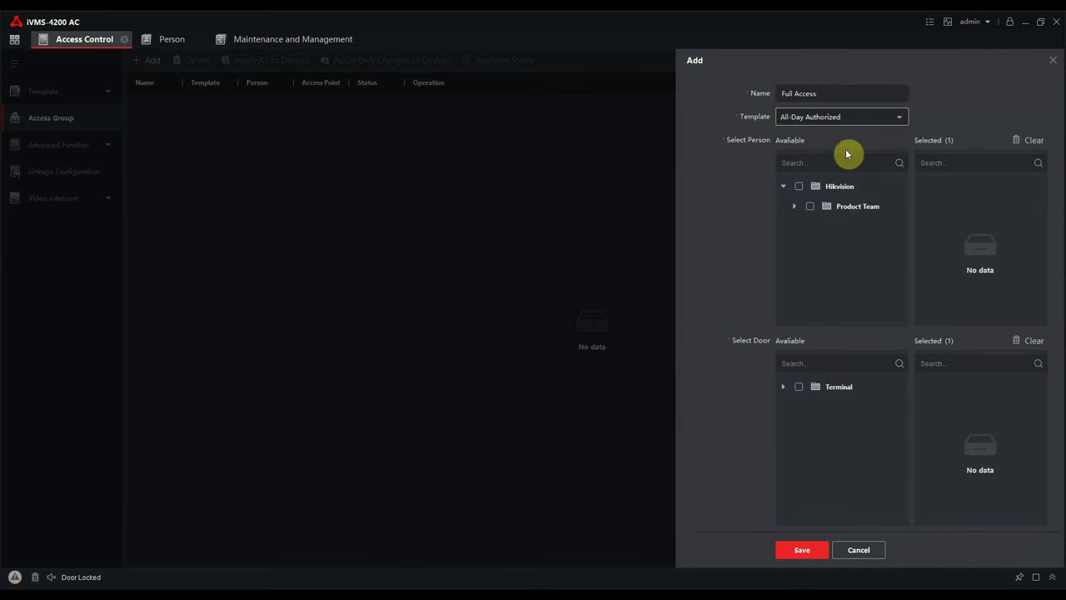
Include the Product Specialists organization and the door Door1_Terminal in the access group and save it
{"action": "left_click", "coordinate": [795, 207]}
{"action": "left_click", "coordinate": [807, 227]}
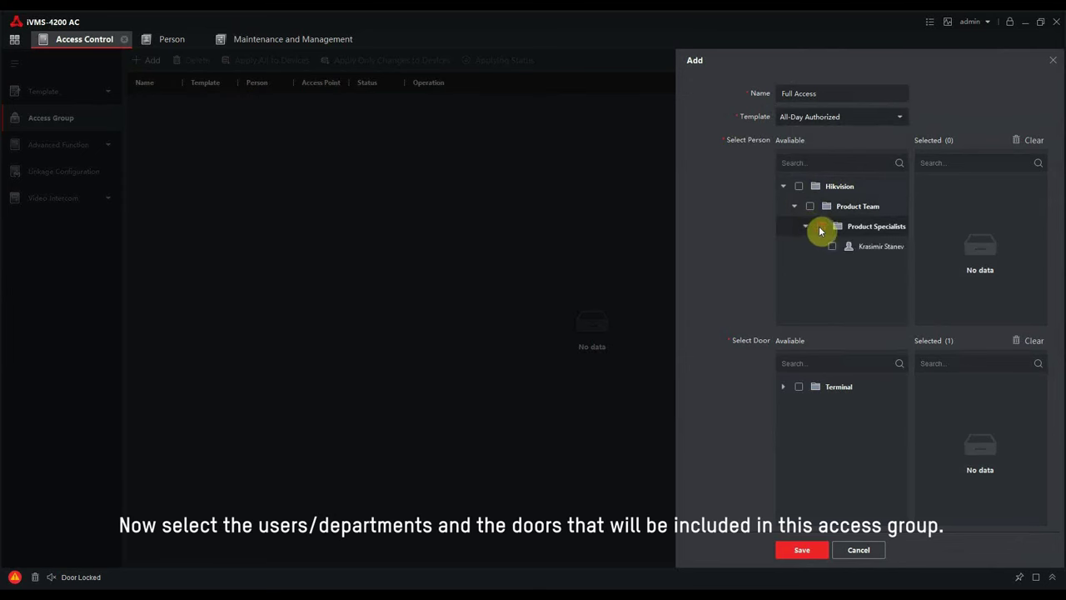
{"action": "left_click", "coordinate": [821, 227]}
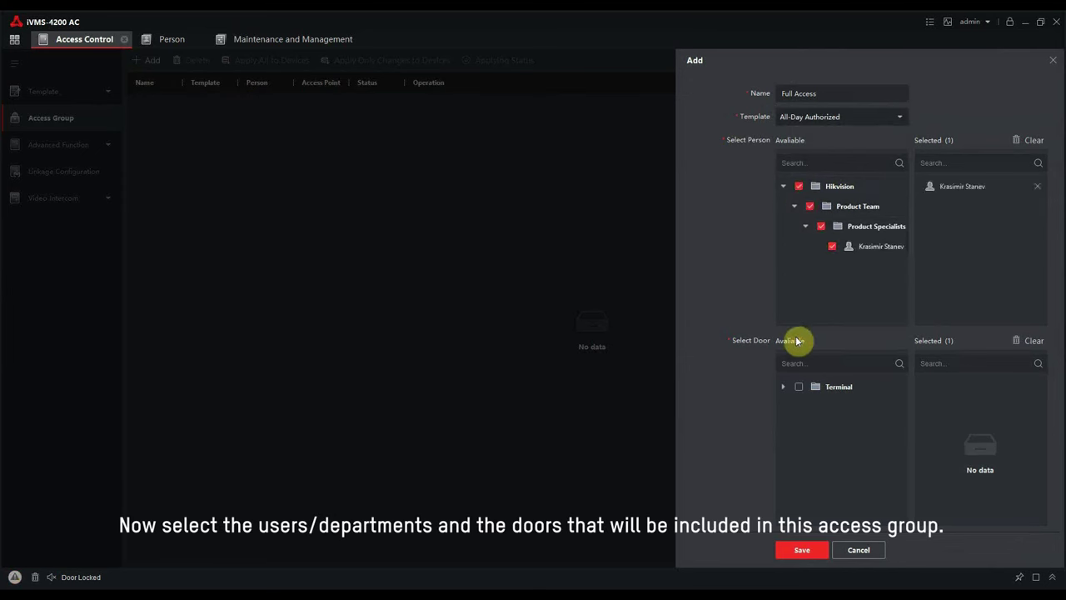
{"action": "left_click", "coordinate": [783, 387]}
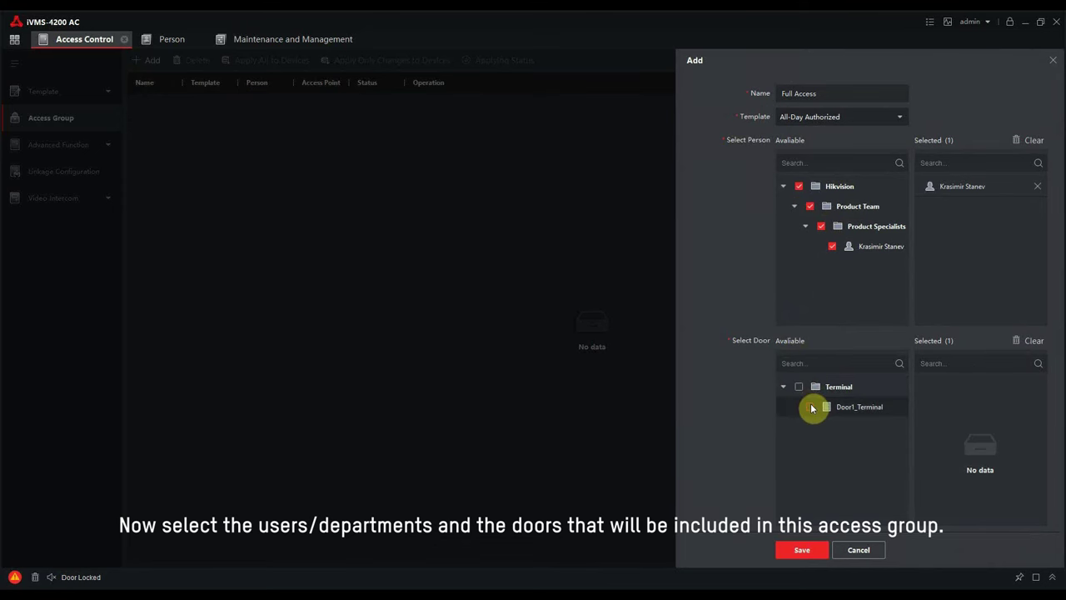
{"action": "left_click", "coordinate": [811, 405]}
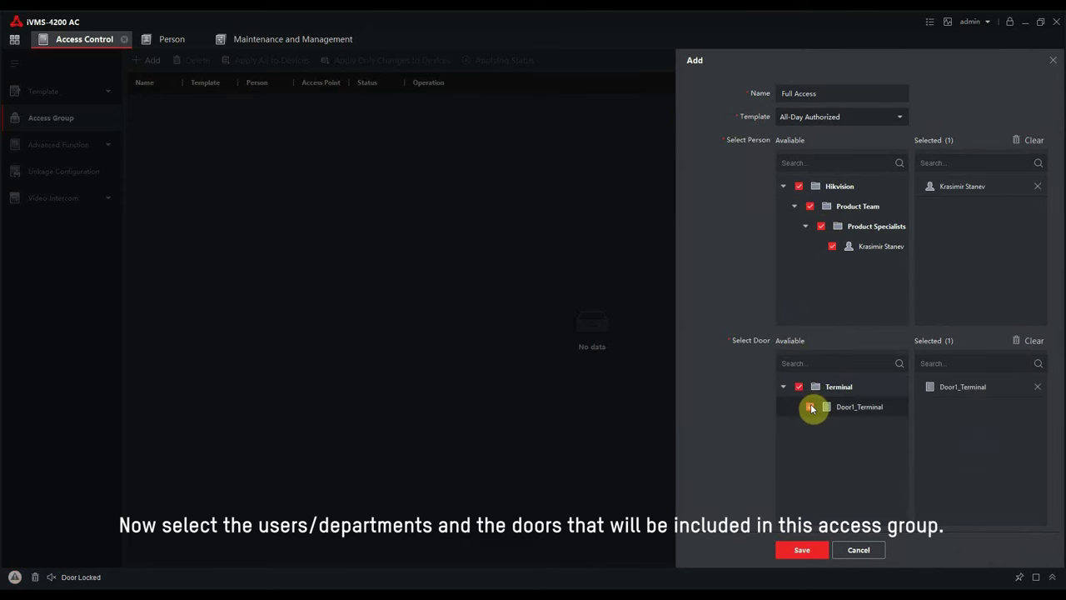
{"action": "left_click", "coordinate": [802, 549]}
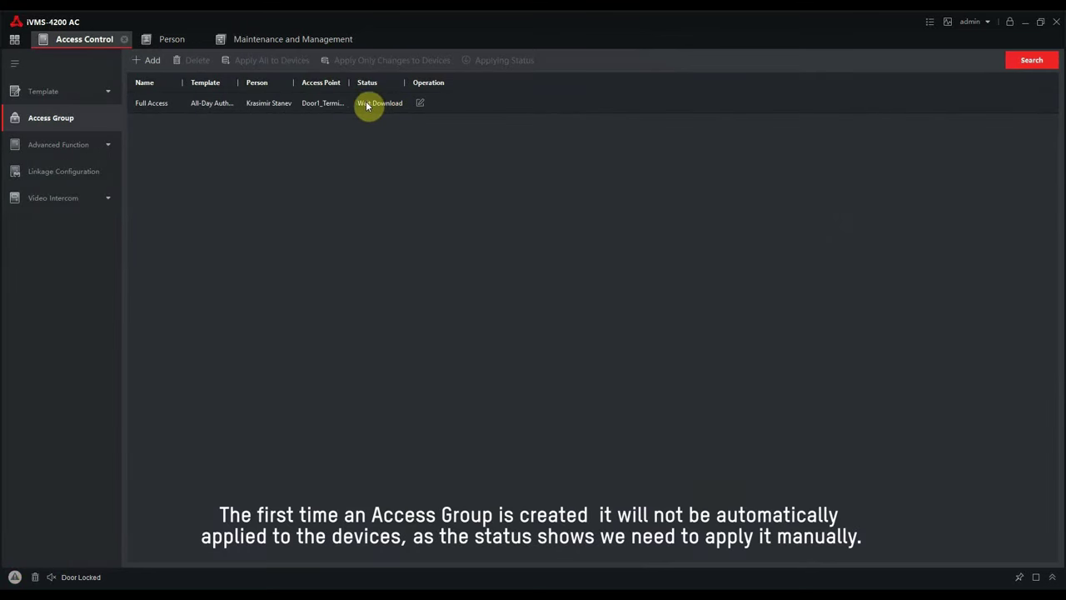
Apply all data of the Full Access group to the devices and check the applying details for Terminal
{"action": "left_click", "coordinate": [259, 103]}
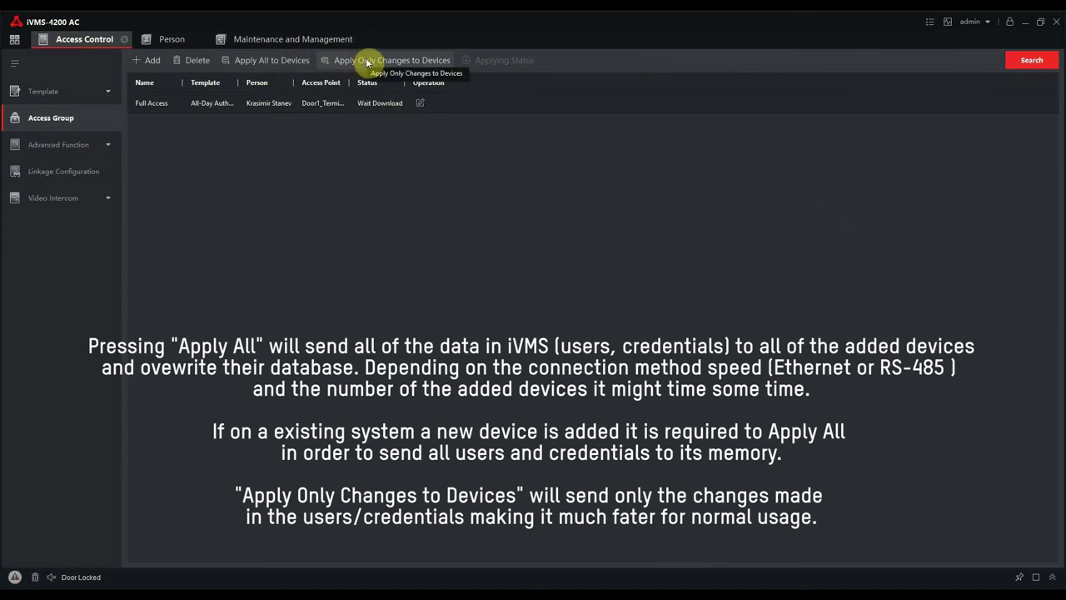
{"action": "left_click", "coordinate": [274, 62]}
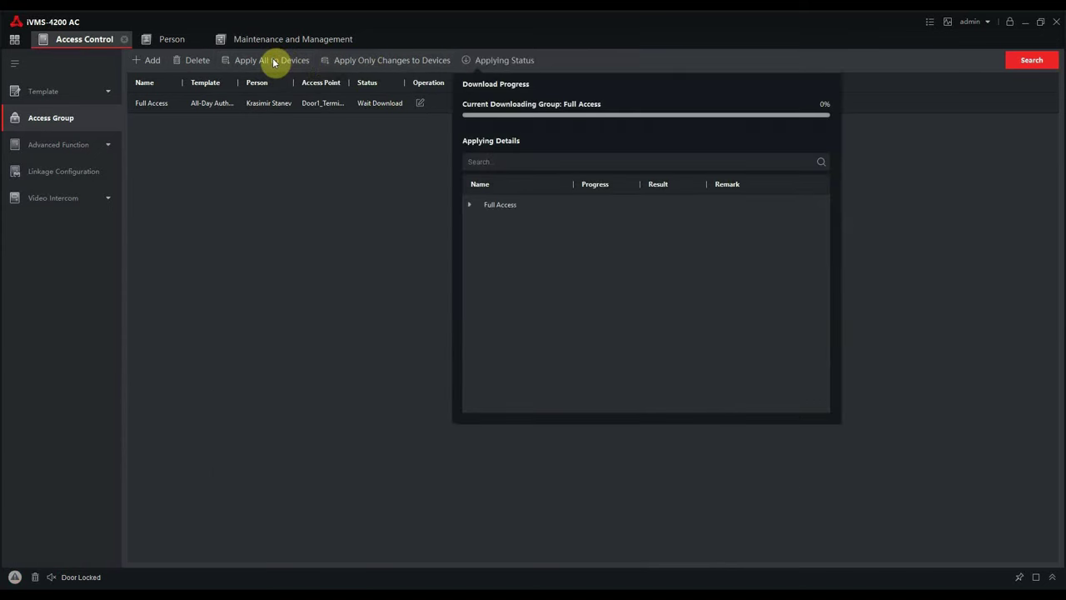
{"action": "left_click", "coordinate": [471, 205]}
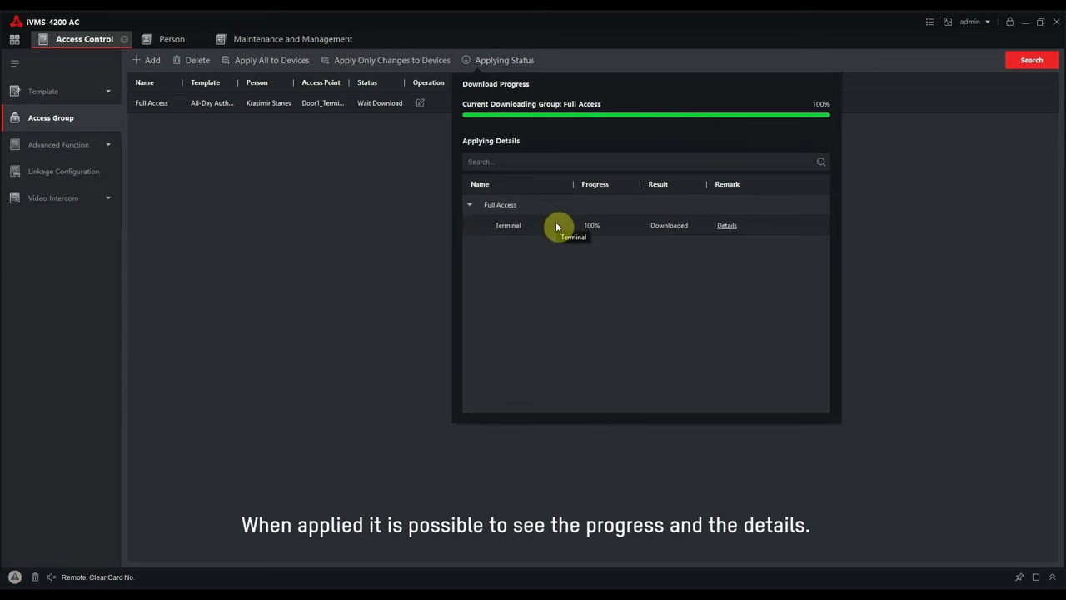
{"action": "left_click", "coordinate": [725, 226]}
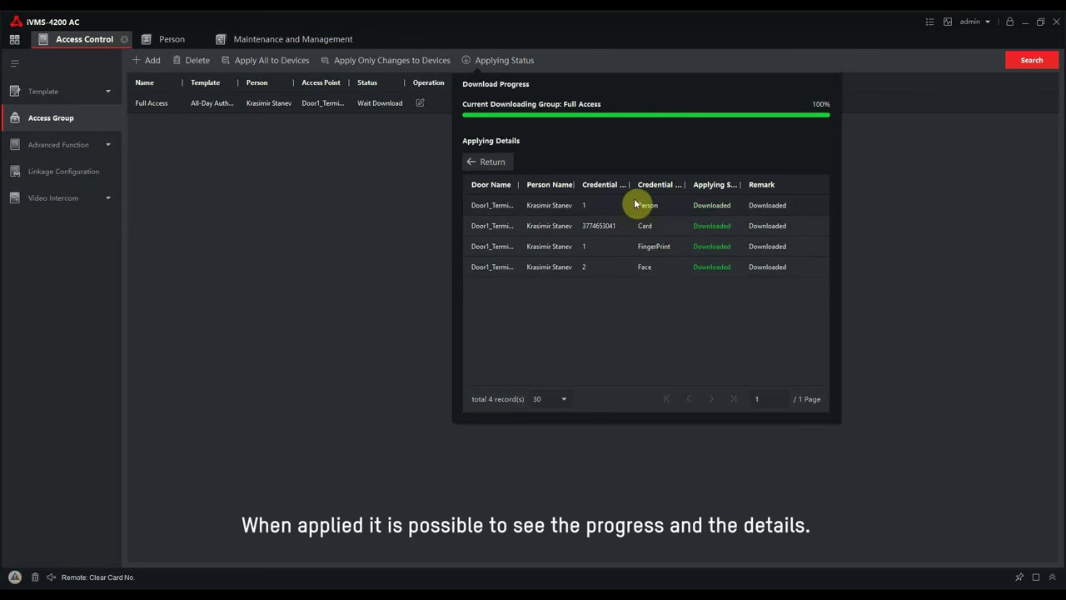
{"action": "left_click", "coordinate": [845, 242]}
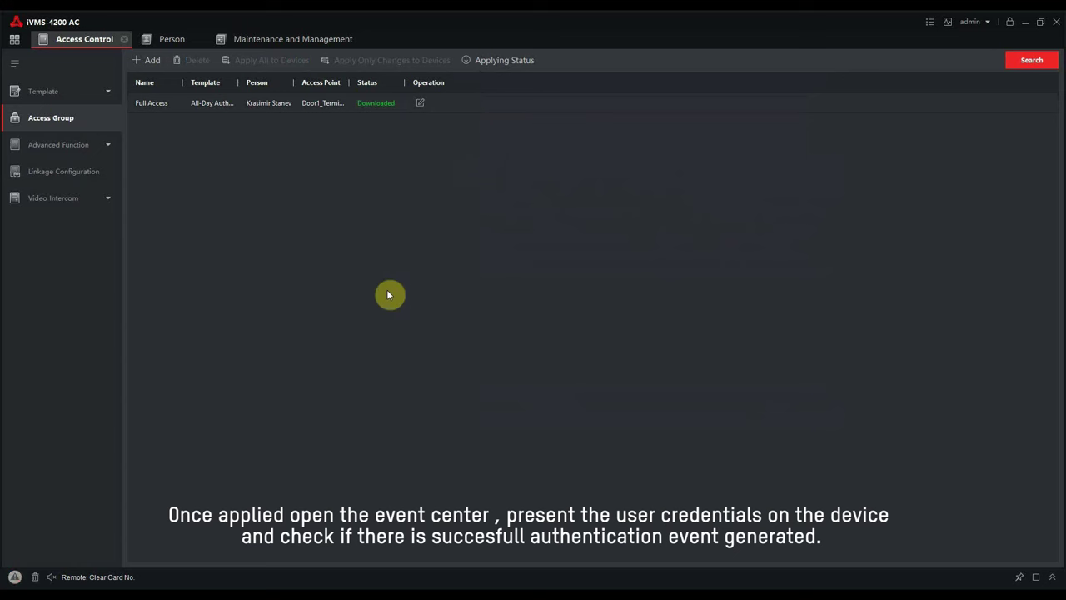
Open the real-time events in the full Event Center and enable Auto-Select Latest Event
{"action": "left_click", "coordinate": [1050, 577]}
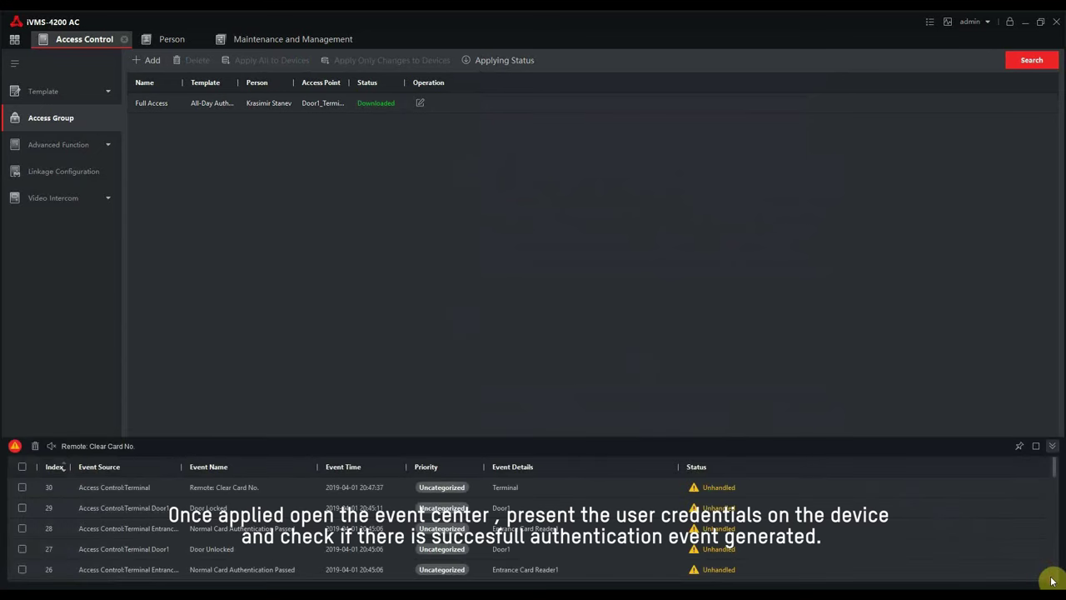
{"action": "left_click", "coordinate": [1037, 446]}
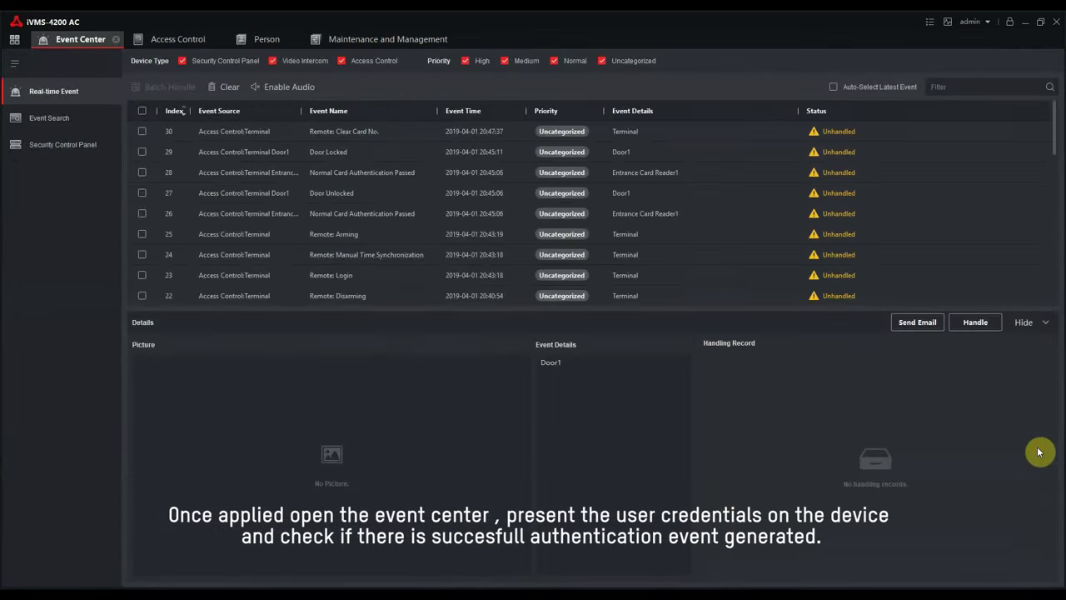
{"action": "left_click", "coordinate": [834, 87]}
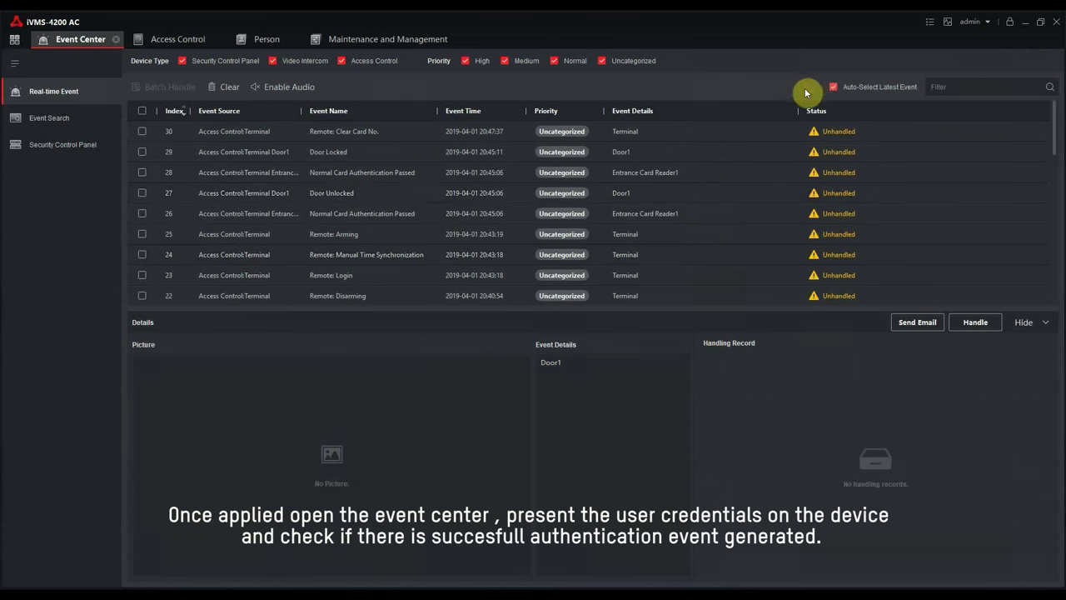